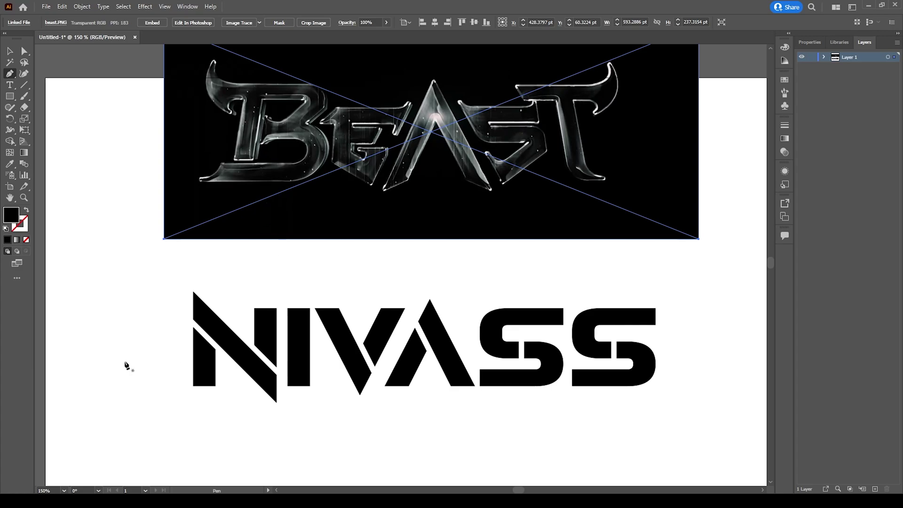
Centre the BEAST reference image horizontally and vertically on the artboard
key(v)
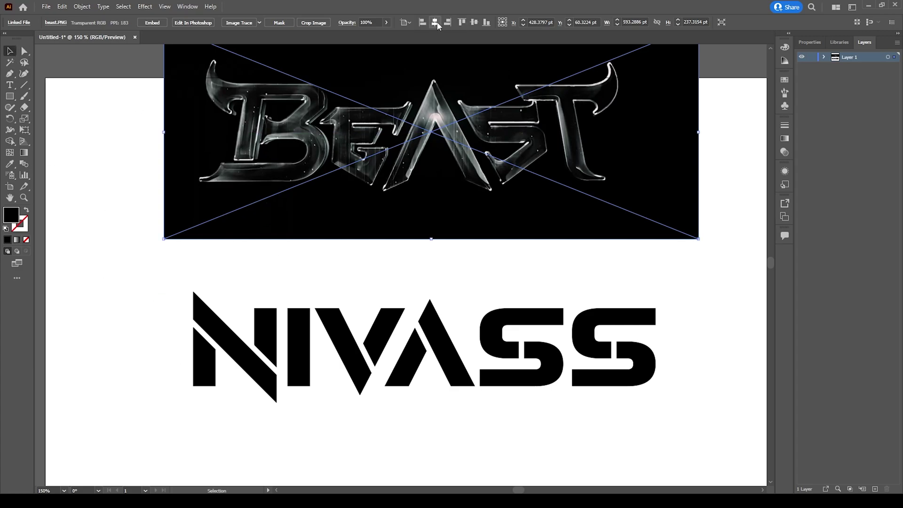
click(436, 22)
click(474, 23)
Fill the NIVASS text with yellow so it stands out against the black reference image
click(501, 348)
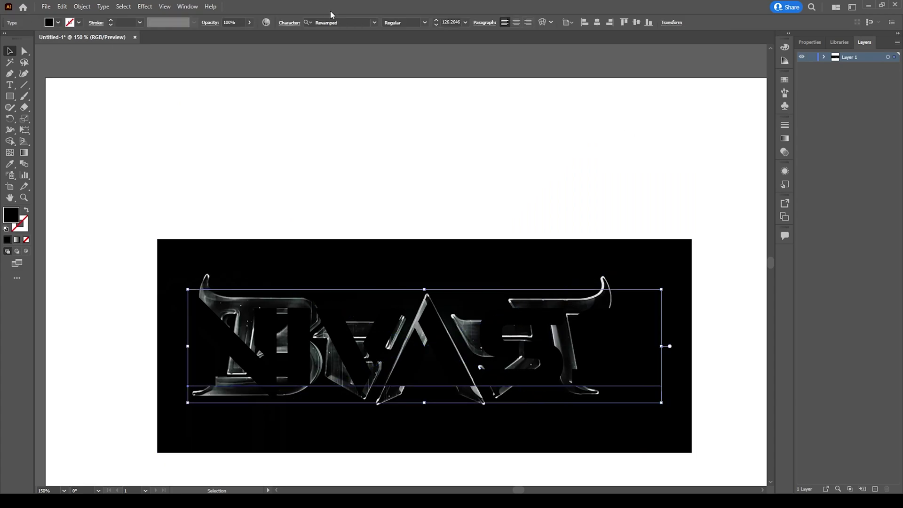
click(58, 22)
click(39, 39)
click(244, 111)
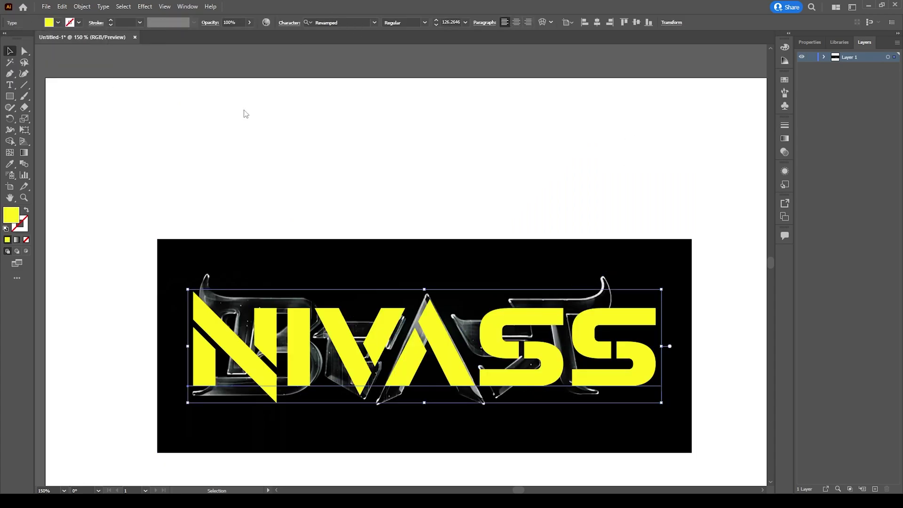
Enlarge the BEAST reference image proportionally to about 743 pt wide
alt+scroll(303, 297, up, 1)
drag(323, 284, 266, 212)
click(267, 211)
key(ctrl+minus)
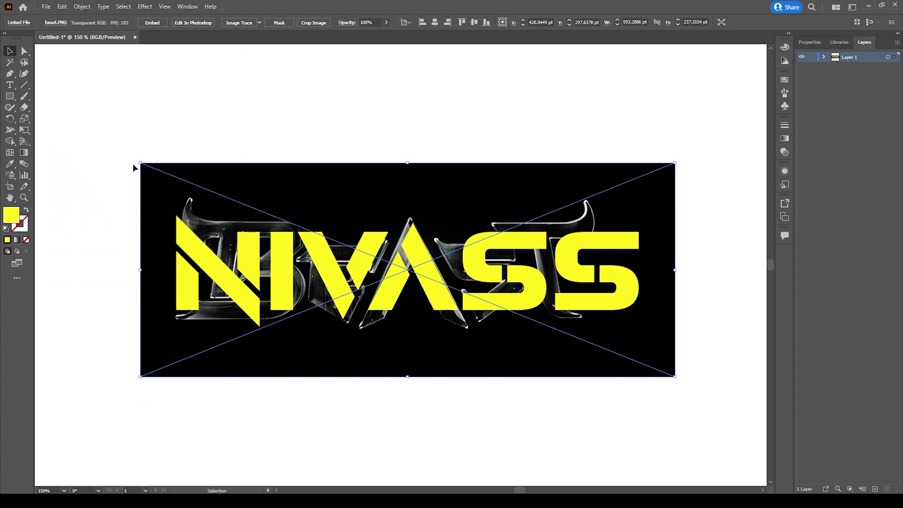
drag(137, 163, 72, 132)
alt+scroll(125, 194, up, 1)
Convert the NIVASS text to outlines and ungroup it into separate letters
right_click(496, 269)
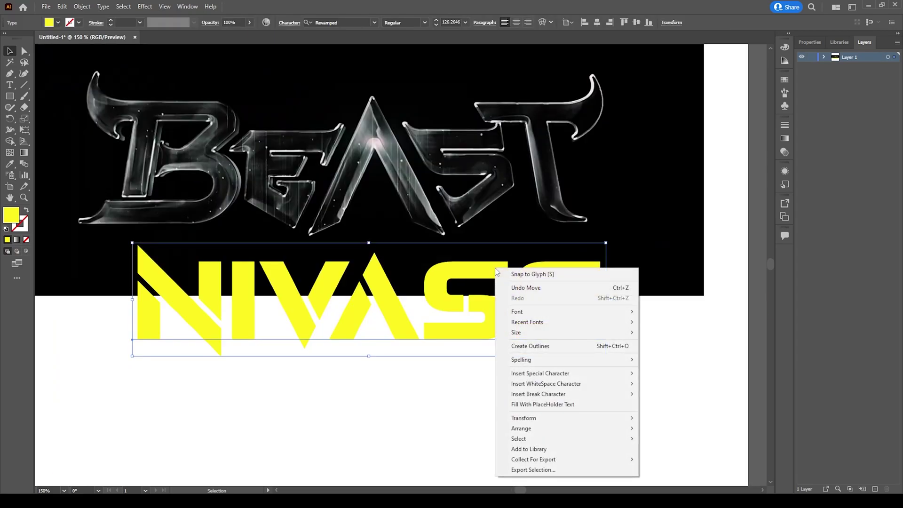
click(517, 346)
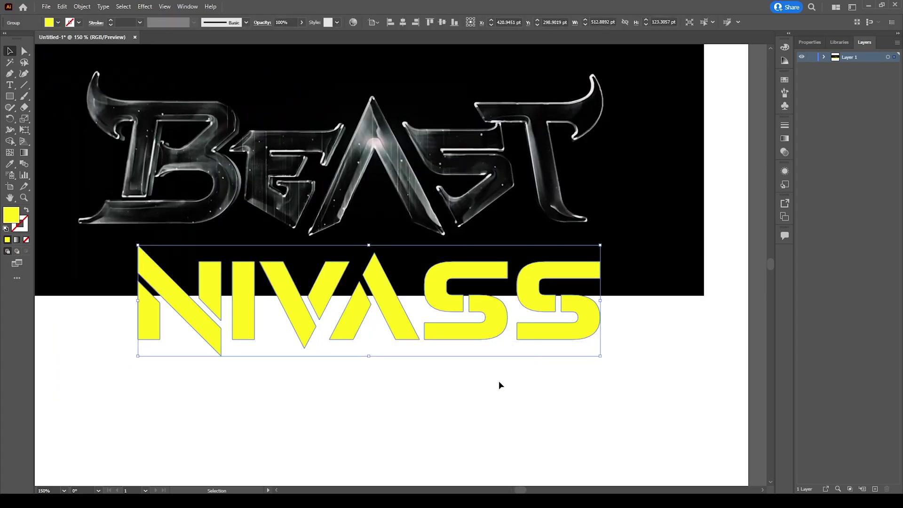
right_click(484, 342)
click(508, 403)
click(505, 398)
Delete both S letters from the outlined NIVASS lettering
click(489, 311)
key(Delete)
click(533, 294)
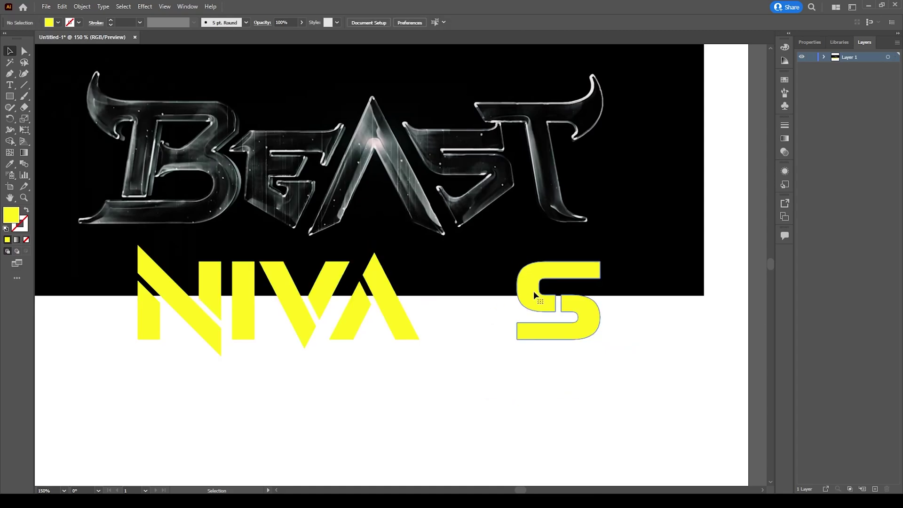
key(Delete)
Trace the upper curve of the B's left horn with the Pen tool, using a yellow stroke without fill
key(space)
drag(322, 275, 398, 280)
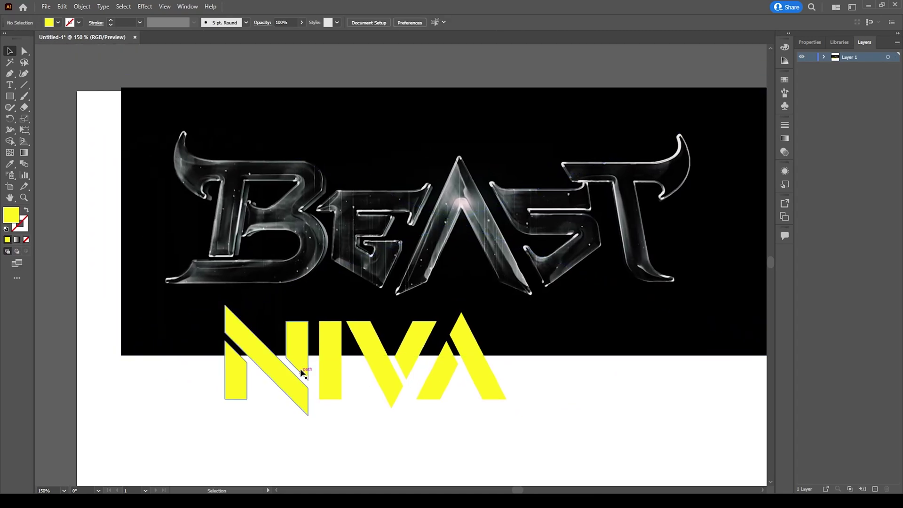
alt+scroll(162, 97, up, 2)
key(p)
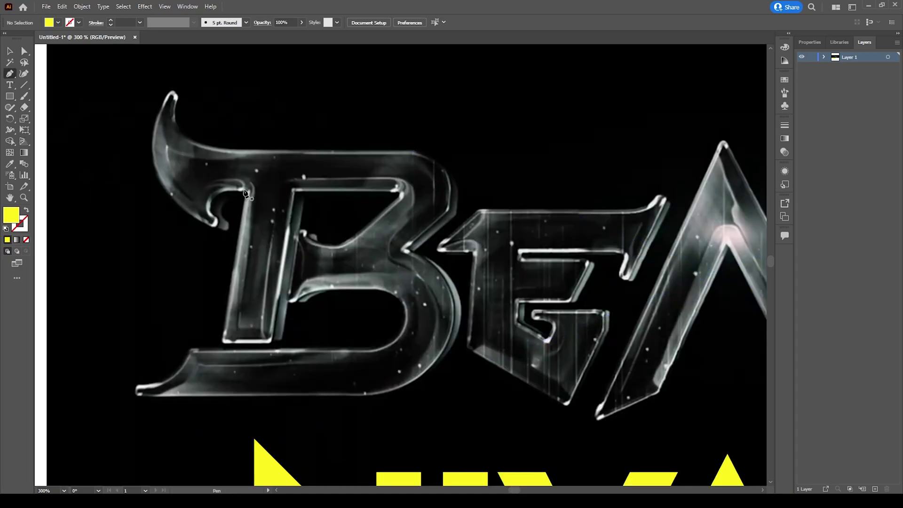
drag(246, 152, 198, 145)
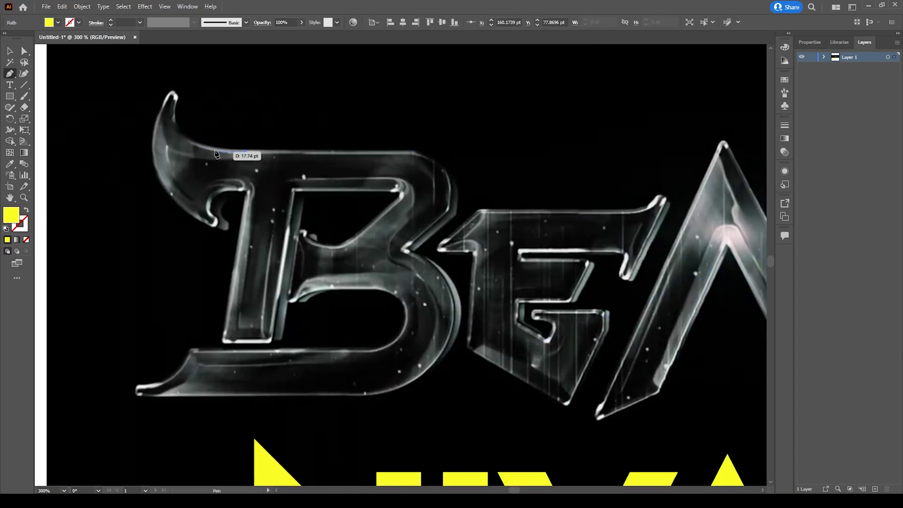
click(216, 151)
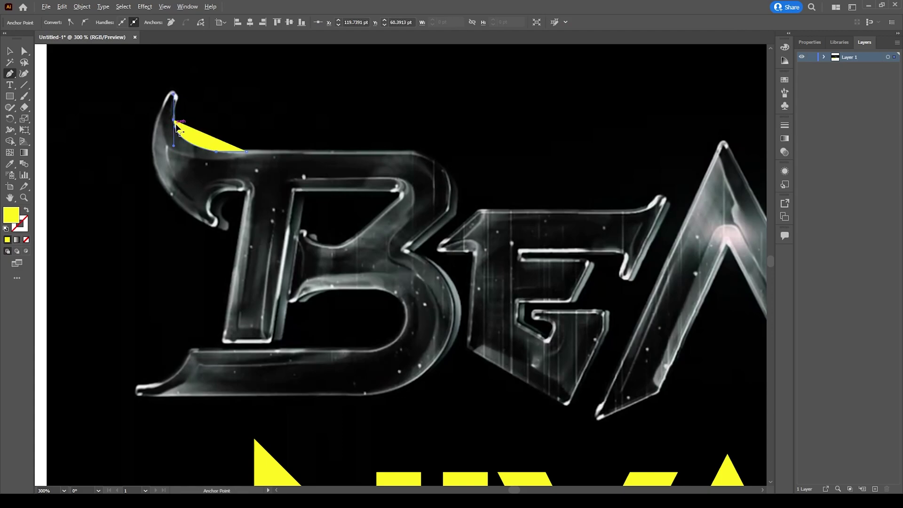
key(shift+x)
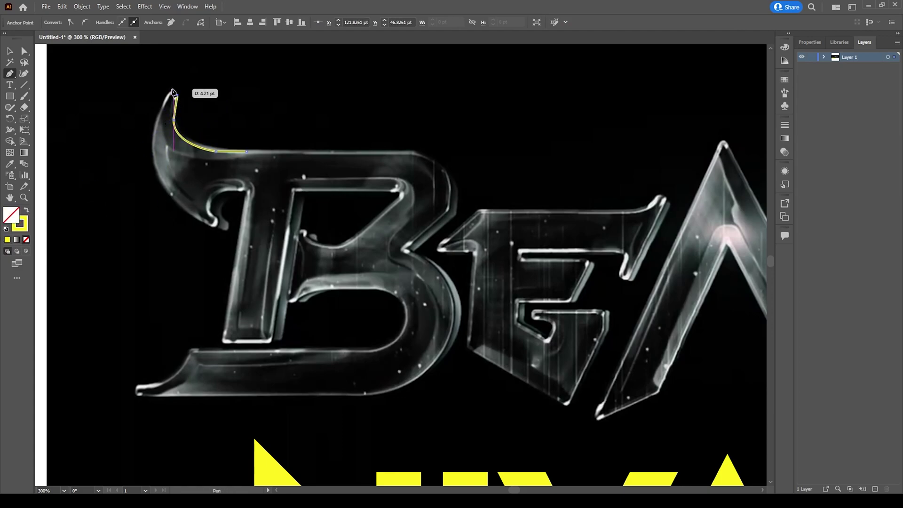
Continue the horn outline around its tip and lower hook, close it at the B's top bar, and fill it yellow
click(171, 89)
drag(156, 170, 172, 208)
drag(214, 229, 254, 189)
click(246, 189)
click(246, 152)
alt+scroll(260, 235, down, 2)
key(shift+x)
Move the traced horn down and attach it to the upper-left corner of the N
key(v)
scroll(217, 159, down, 3)
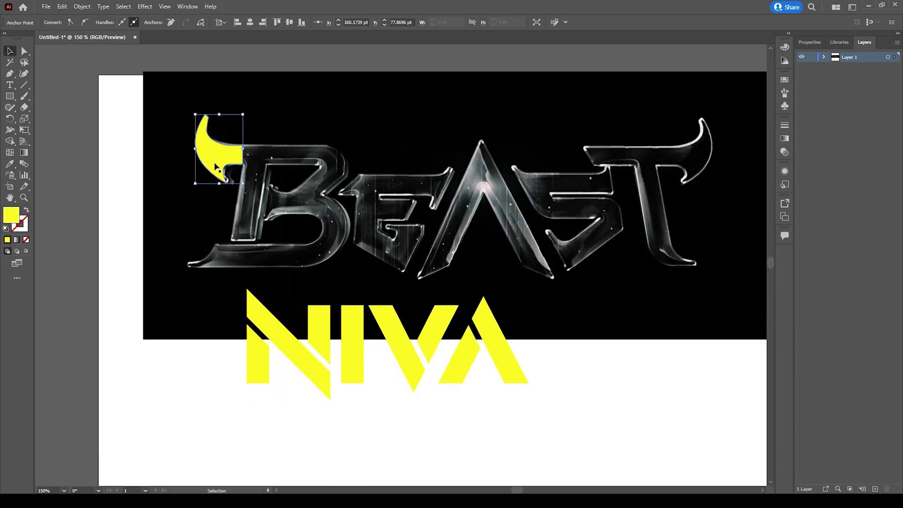
shift+drag(218, 158, 217, 302)
alt+scroll(228, 334, up, 3)
mouse_move(208, 236)
mouse_down()
mouse_move(227, 239)
mouse_move(219, 237)
mouse_up()
click(257, 299)
Trace the lower hook, inner edge and left curve of the S in BEAST with the Pen tool, using a yellow stroke
alt+scroll(259, 292, down, 2)
drag(369, 245, 260, 275)
alt+scroll(292, 272, down, 1)
alt+scroll(293, 269, up, 1)
alt+scroll(293, 269, down, 1)
click(11, 76)
alt+scroll(462, 231, up, 2)
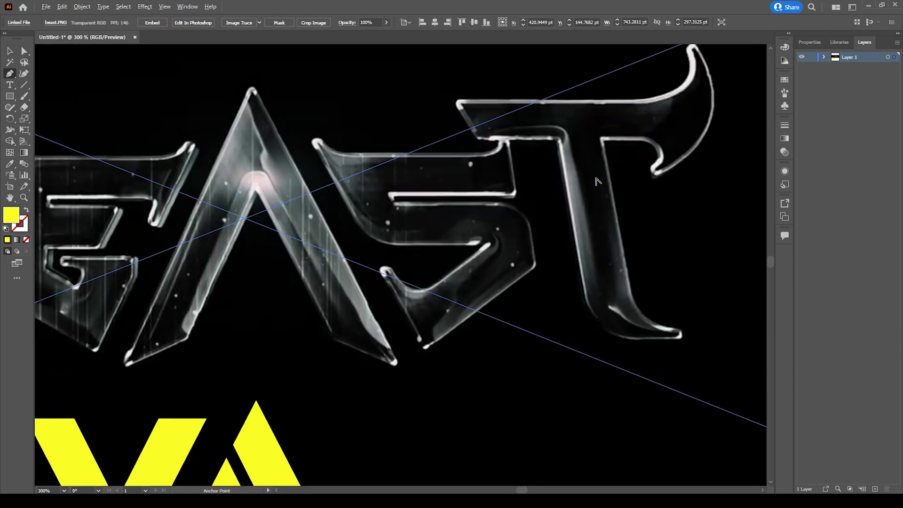
alt+scroll(462, 230, down, 1)
alt+scroll(462, 231, up, 1)
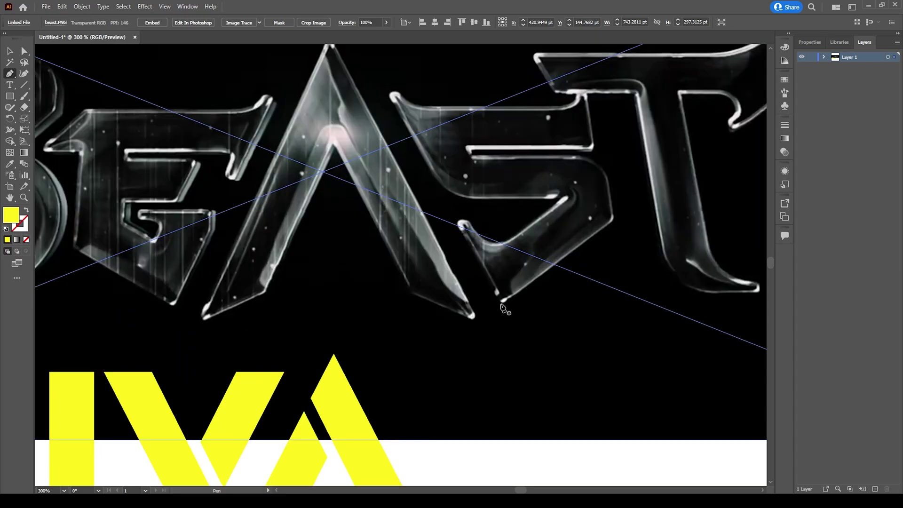
click(501, 304)
click(458, 223)
drag(474, 231, 520, 239)
key(shift+x)
drag(567, 198, 518, 201)
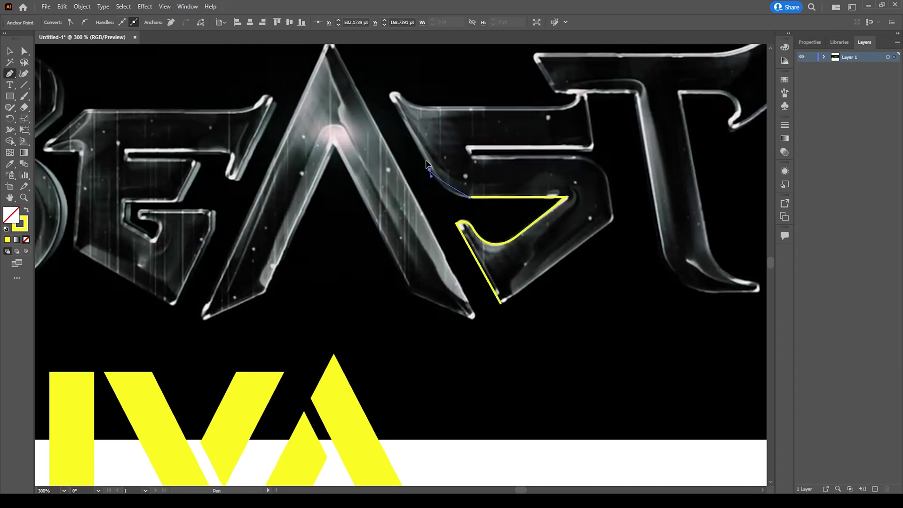
drag(424, 159, 411, 137)
click(429, 170)
Trace the top bar, inner notch and right side of the S, closing its outline at the bottom point
click(389, 95)
drag(402, 95, 466, 108)
click(434, 109)
click(557, 109)
drag(557, 109, 442, 145)
mouse_move(467, 129)
mouse_down()
mouse_move(470, 115)
mouse_move(472, 137)
mouse_up()
click(476, 183)
click(462, 193)
drag(493, 213, 496, 233)
click(499, 254)
click(386, 339)
Fill the traced S yellow without a stroke and move it down beside the A of NIVA
key(ctrl+minus)
key(ctrl+minus)
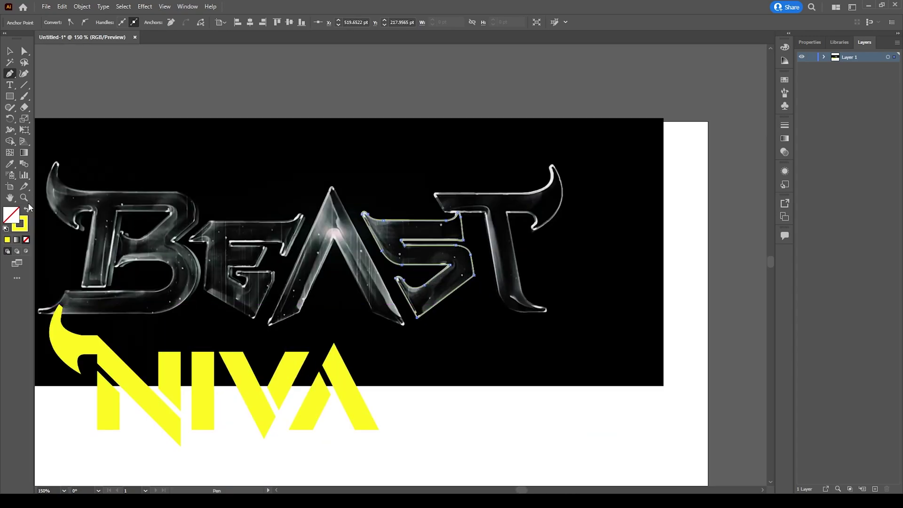
click(27, 209)
key(v)
drag(393, 154, 436, 98)
drag(490, 223, 480, 339)
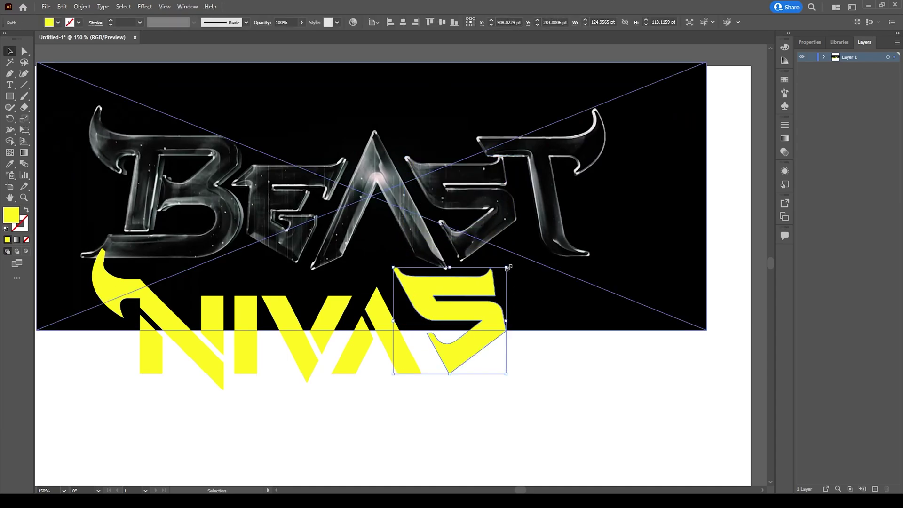
Scale the S down to about 103 by 97 pt beside the A and place a level copy to its right
drag(508, 267, 497, 278)
drag(465, 344, 460, 343)
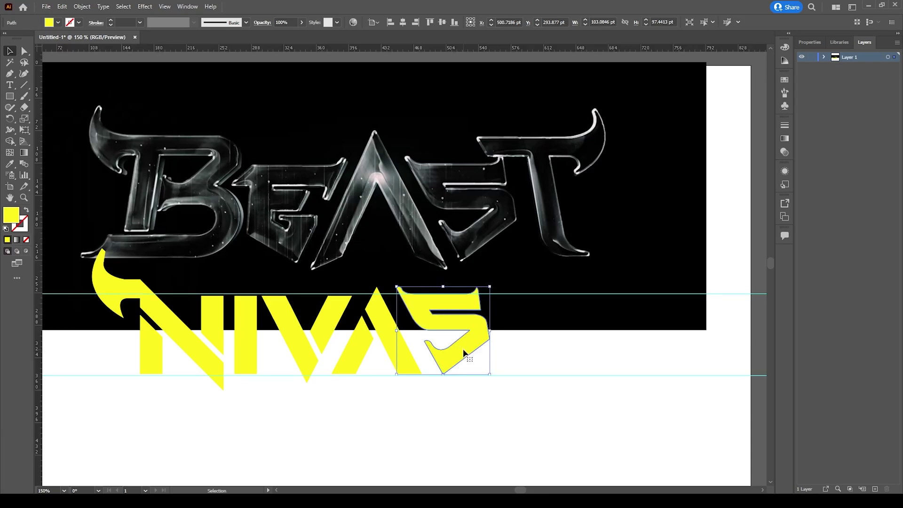
alt+shift+drag(463, 349, 556, 350)
Trace the T's right horn with the Pen tool from the crossbar around its tip to the lower hook, using a yellow stroke
key(ctrl+0)
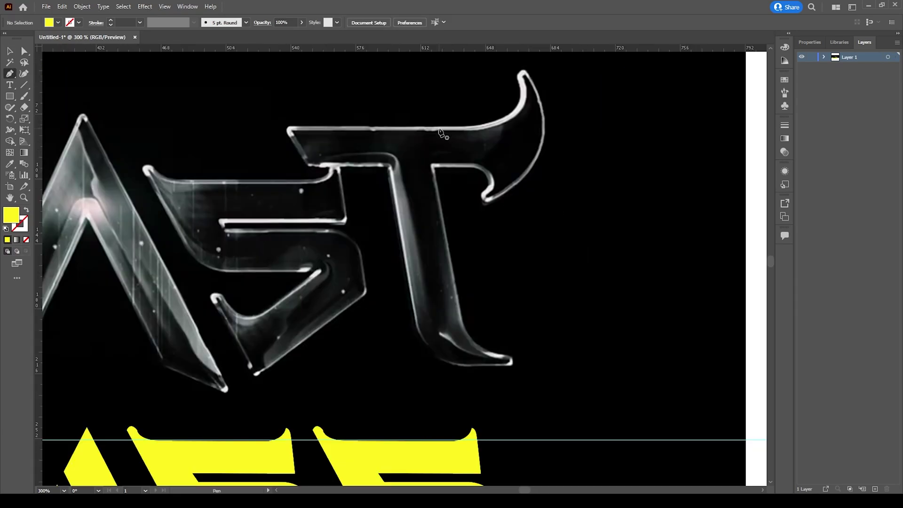
click(439, 129)
click(476, 129)
drag(524, 85, 534, 159)
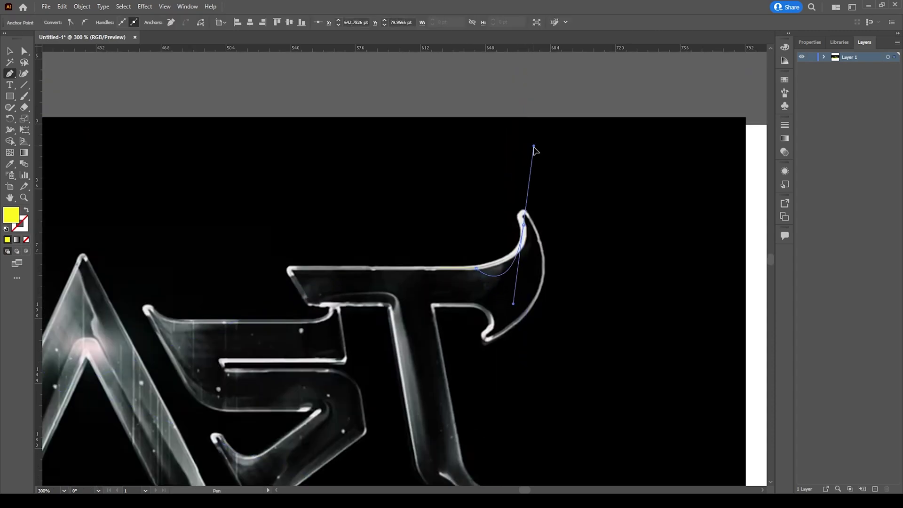
click(27, 210)
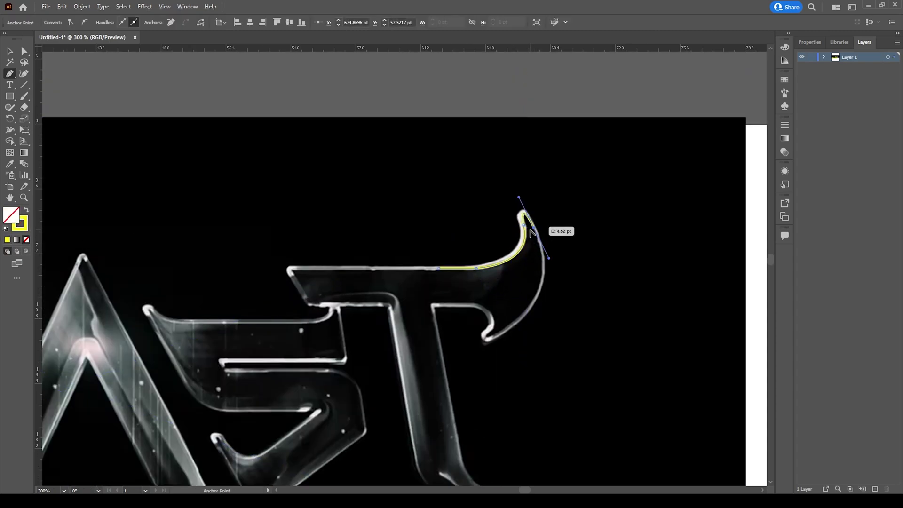
scroll(513, 287, down, 2)
drag(490, 295, 401, 345)
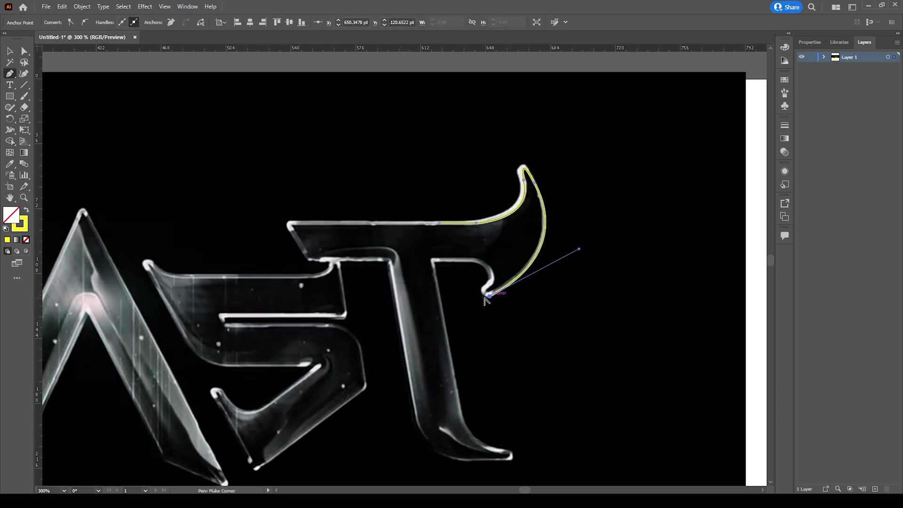
click(482, 300)
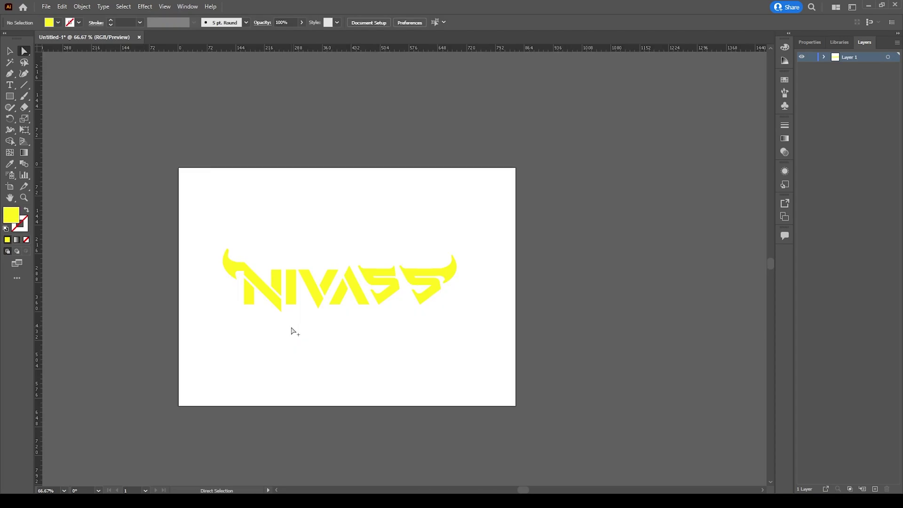
Fill all of the horned NIVASS lettering with black
alt+scroll(291, 332, up, 1)
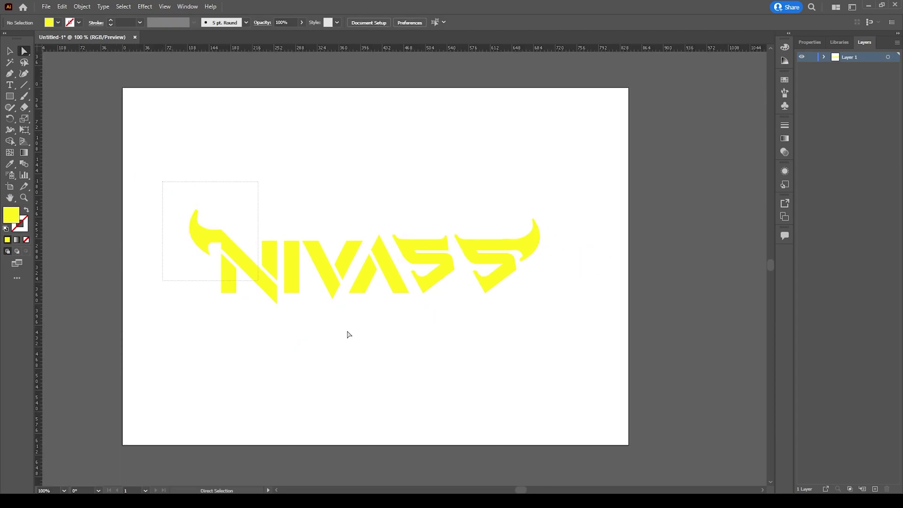
drag(349, 335, 557, 378)
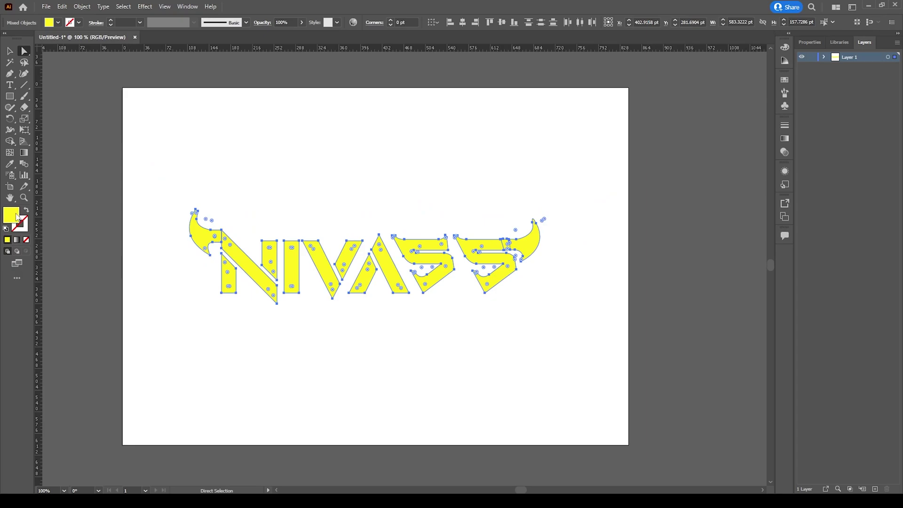
click(57, 21)
click(23, 42)
click(591, 416)
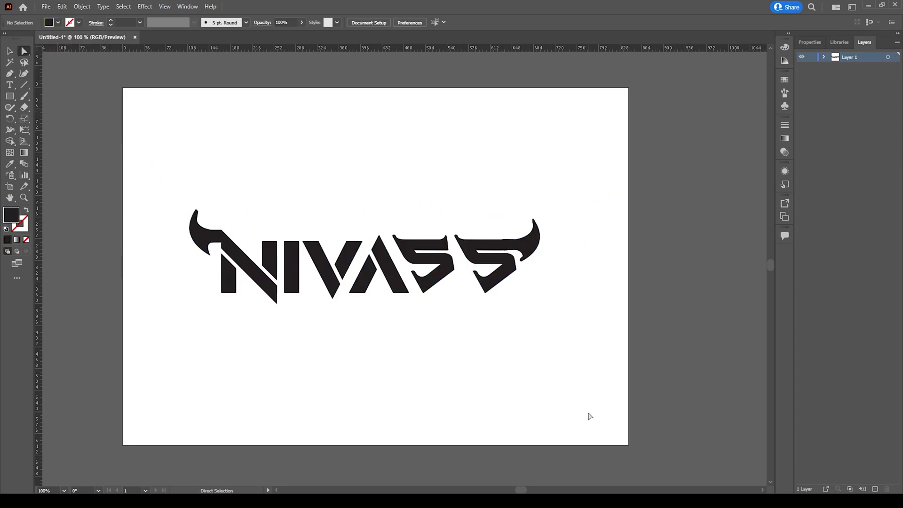
Select the whole NIVASS logo, expand Layer 1 and show the transparency grid
drag(586, 408, 139, 139)
alt+scroll(329, 247, up, 1)
click(824, 57)
key(ctrl+shift+d)
right_click(503, 262)
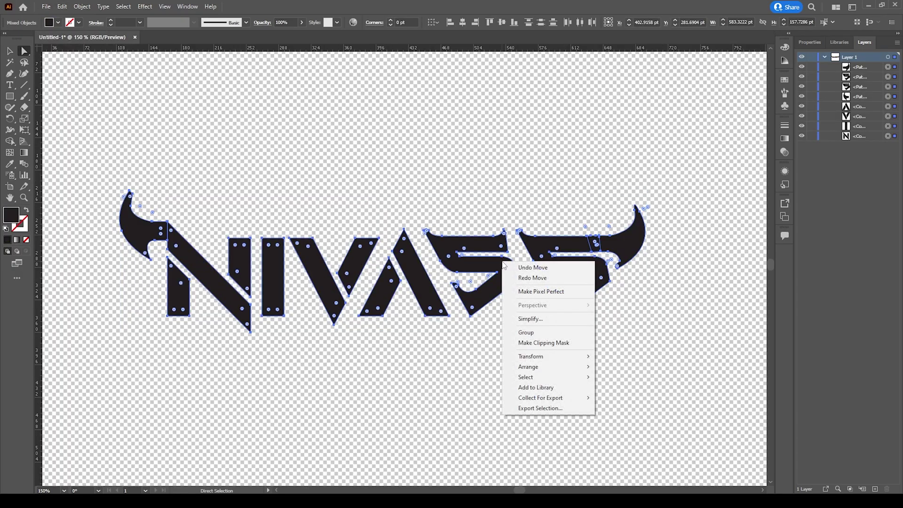
click(507, 175)
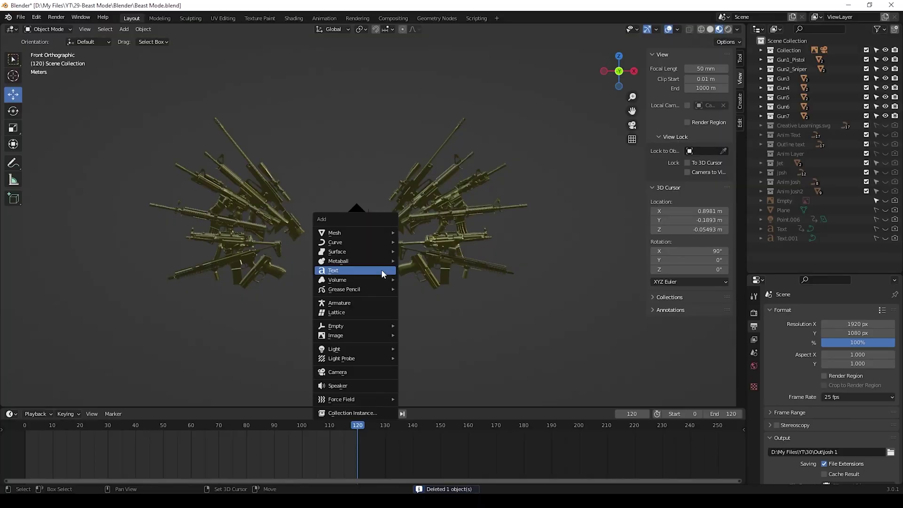
Switch to the Beast Mode scene in Blender and open the Scalable Vector Graphics (.svg) import
click(382, 270)
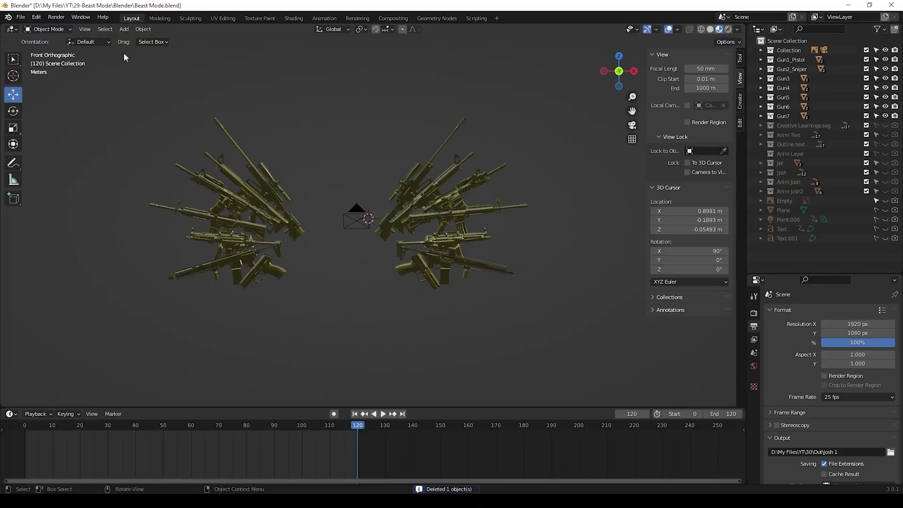
click(23, 18)
mouse_move(35, 144)
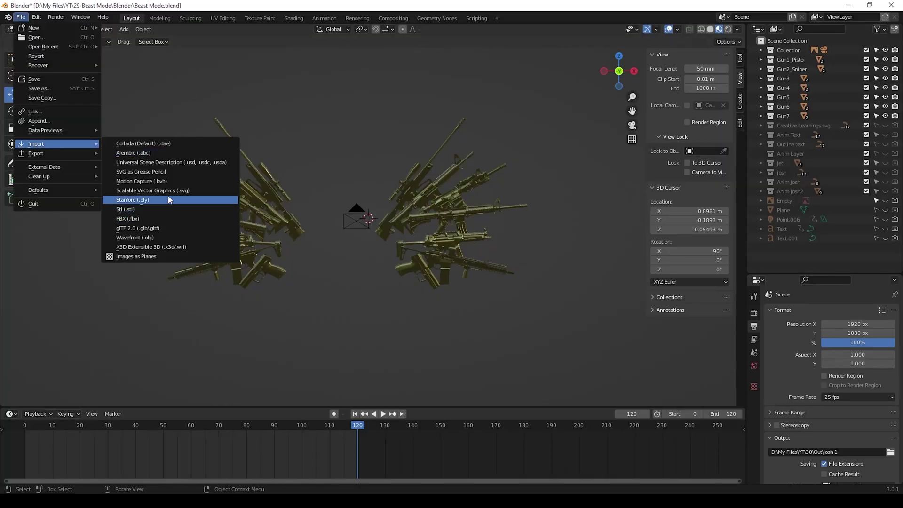
click(171, 200)
click(239, 345)
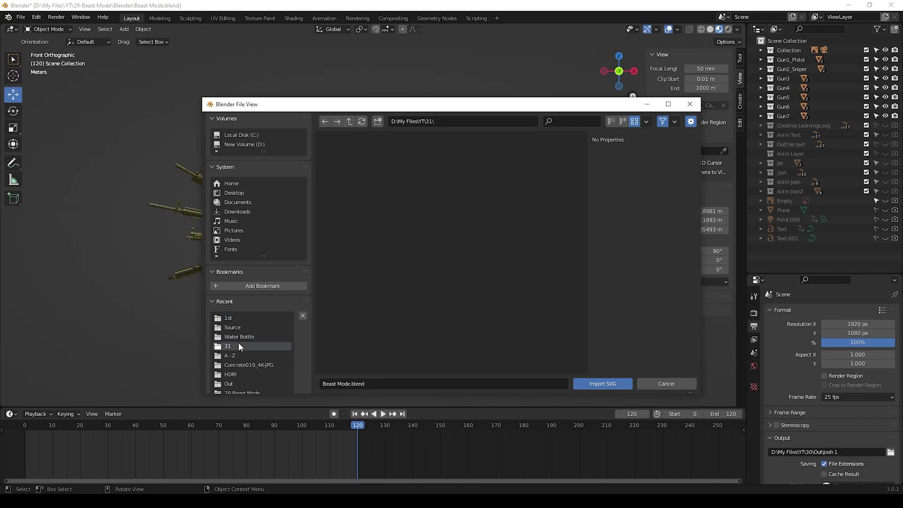
Find 1.svg through the D:\My Files\YT folder and import it into the scene
click(349, 121)
scroll(466, 308, down, 15)
scroll(463, 303, up, 1)
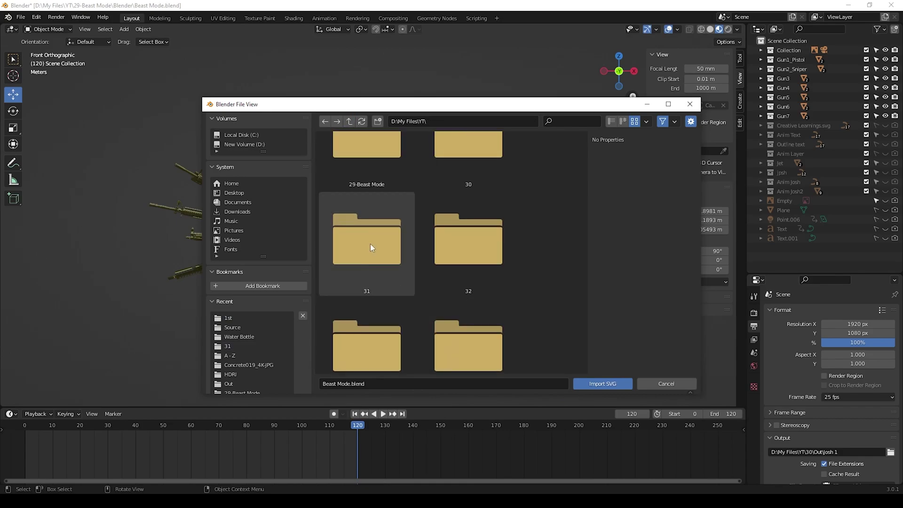
double_click(369, 221)
double_click(353, 181)
click(353, 182)
click(613, 386)
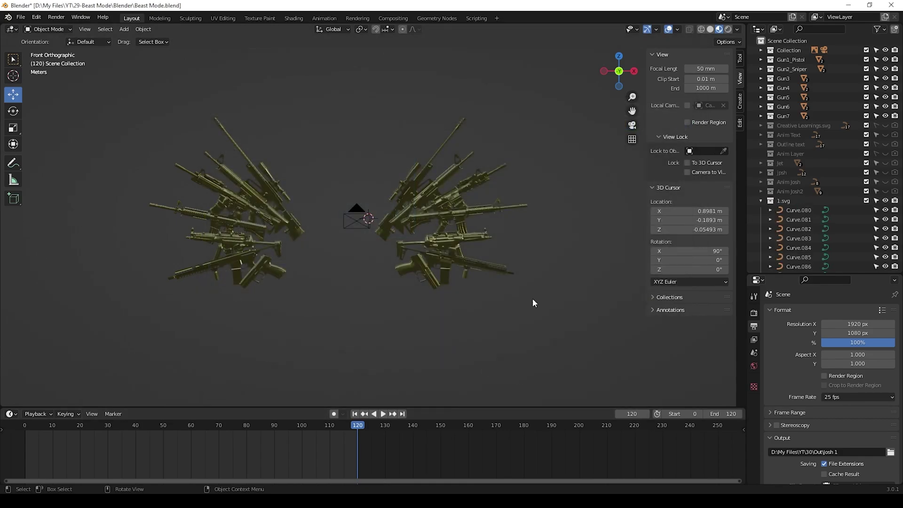
Select Curve.080 through Curve.087 of the imported logo and scale them up to about 10.576
click(798, 211)
scroll(799, 272, down, 3)
shift+click(806, 217)
middle_drag(360, 207, 393, 256)
key(s)
click(720, 397)
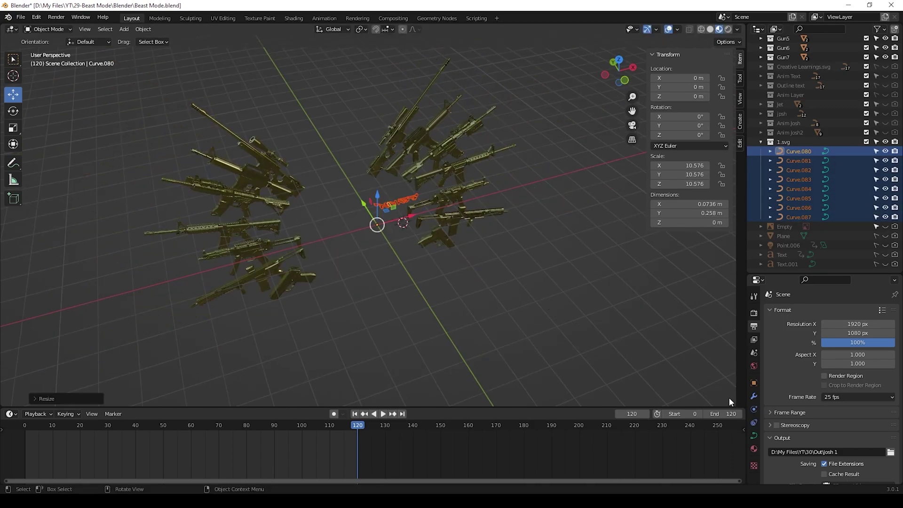
Scale the imported NIVASS logo curves up to about 49.912 and move them in front of the gun arrangement
key(s)
click(575, 324)
middle_drag(449, 200, 500, 261)
scroll(500, 262, down, 2)
drag(359, 222, 501, 313)
Set the origin of every selected logo curve to its own geometry
click(143, 29)
mouse_move(154, 50)
click(265, 63)
middle_drag(447, 235, 377, 190)
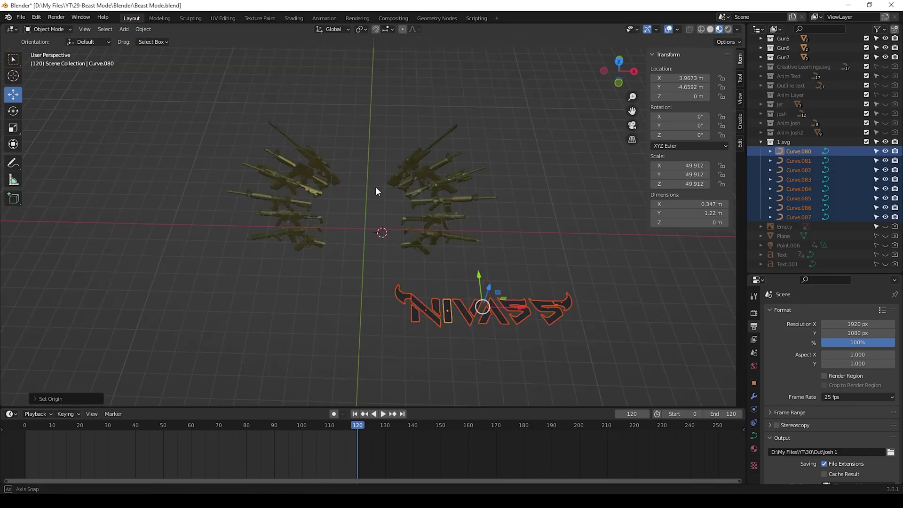
Stand the logo upright by rotating all its curves 90° about the X axis
shift+middle_drag(536, 372, 409, 247)
scroll(409, 247, up, 4)
shift+middle_drag(236, 89, 264, 174)
middle_drag(263, 174, 295, 195)
key(r)
key(x)
key(9)
key(0)
key(Return)
Centre the logo over the guns in the camera view, then hide the gun collections
key(KP_0)
key(g)
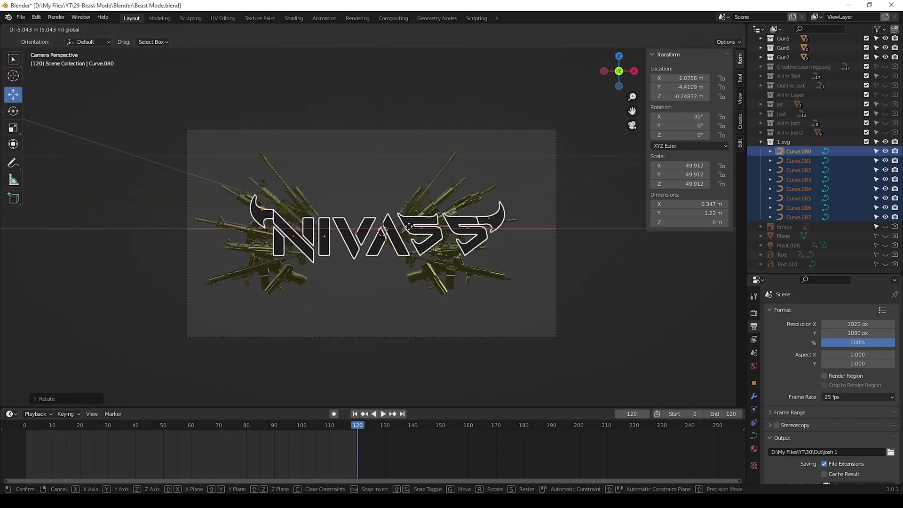
click(359, 231)
drag(374, 243, 381, 242)
scroll(833, 110, up, 4)
drag(886, 116, 886, 59)
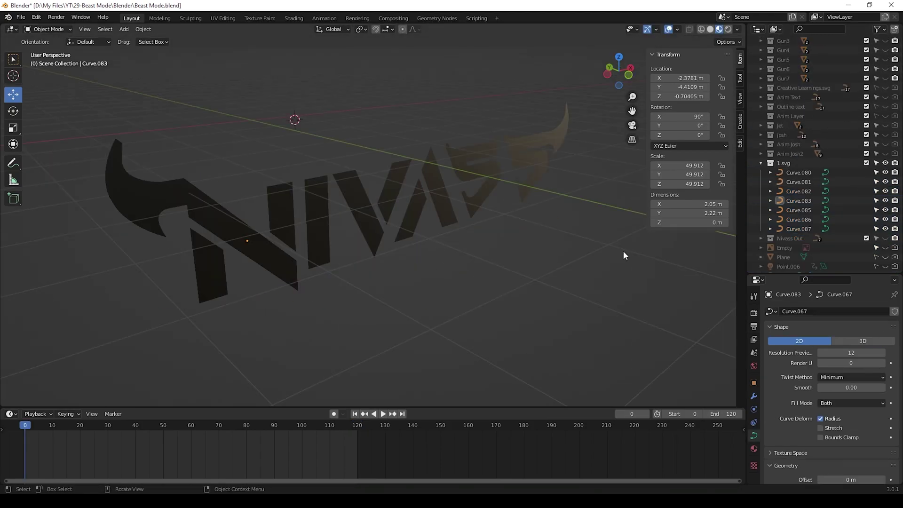
Give the letter I (Curve.080) an extrude depth of 0.002 m in its curve geometry
click(799, 172)
drag(825, 275, 824, 241)
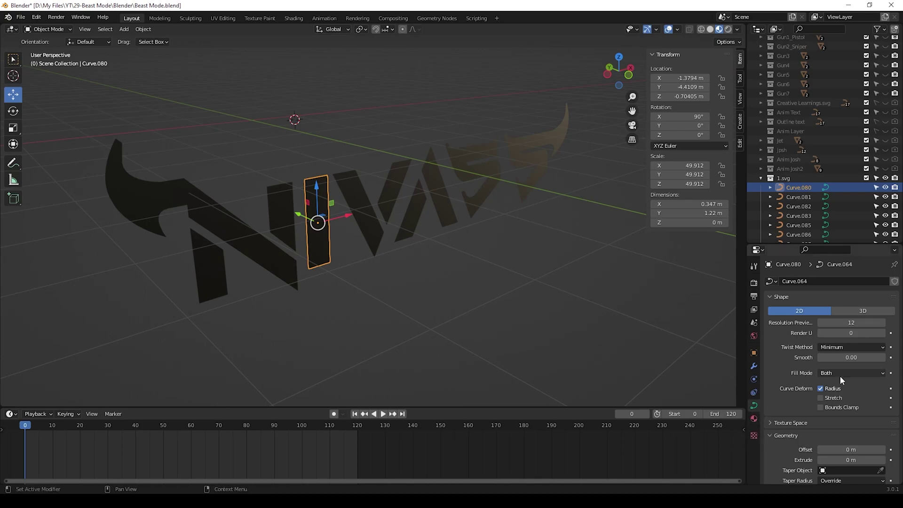
scroll(840, 376, down, 5)
click(852, 366)
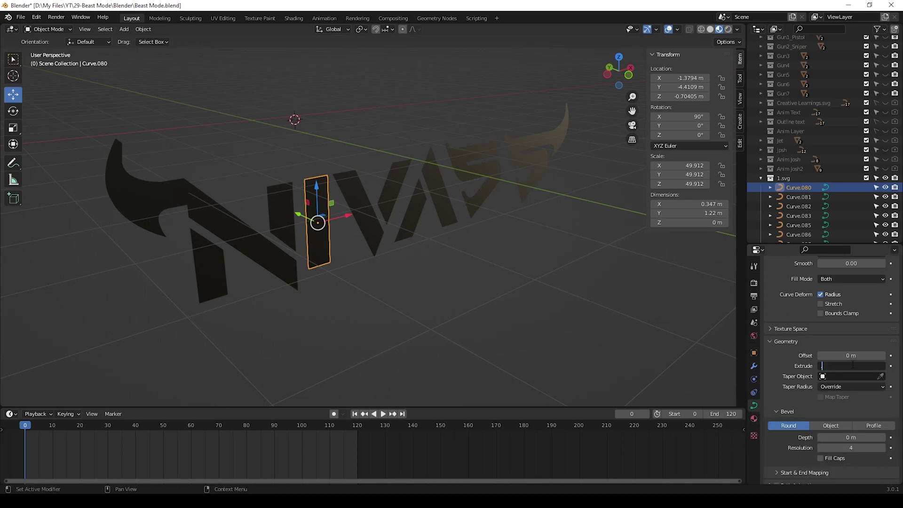
text(.002)
key(Return)
Set the extrude of the horned N (Curve.083) to 0.002 m
middle_drag(263, 344, 365, 269)
click(364, 270)
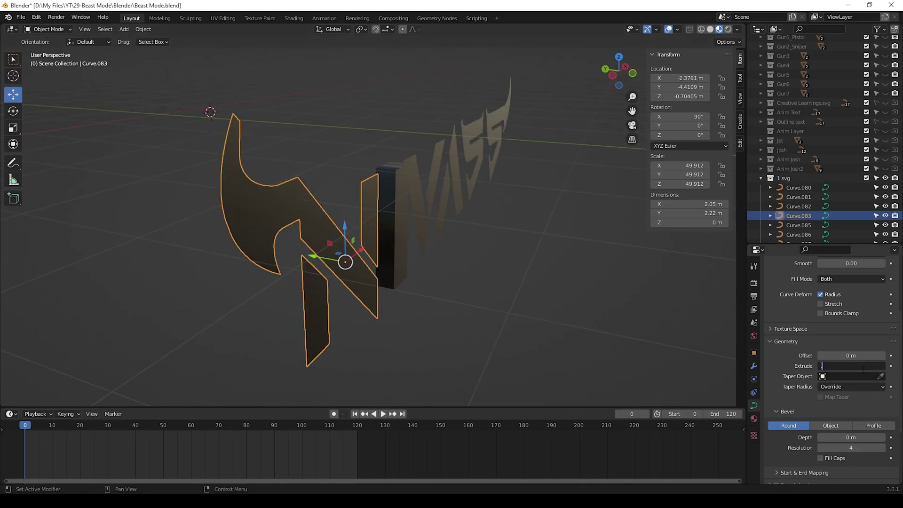
click(863, 370)
text(.002)
key(Return)
Set the extrude of the letters V (Curve.081) and A (Curve.082) to 0.002 m each
click(433, 189)
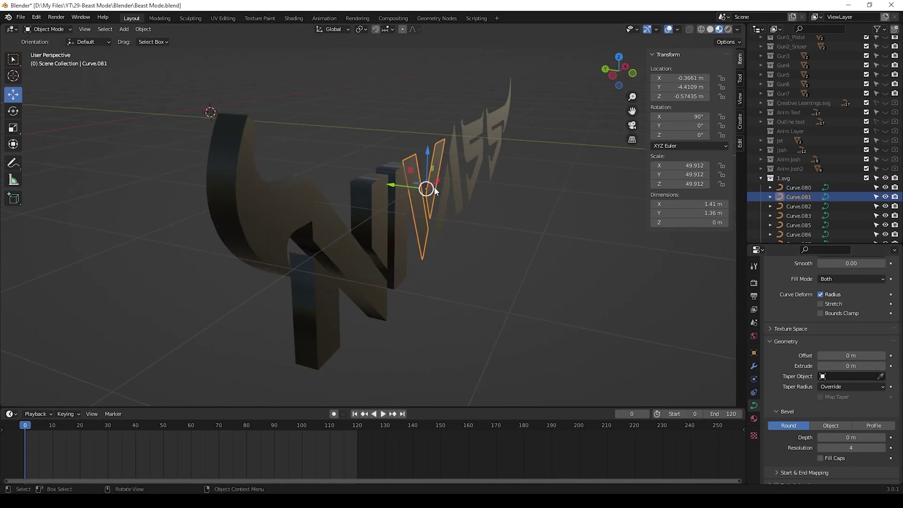
click(846, 366)
text(.002)
key(Return)
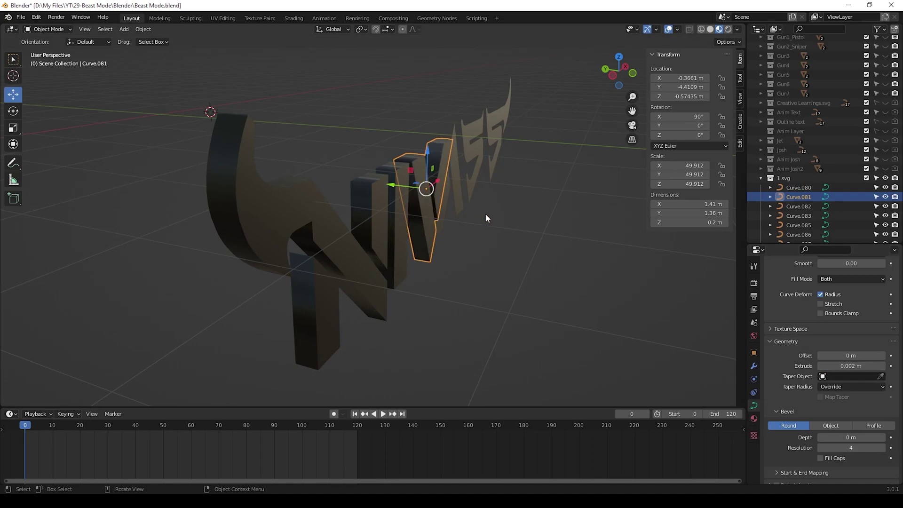
middle_drag(485, 215, 421, 227)
click(421, 228)
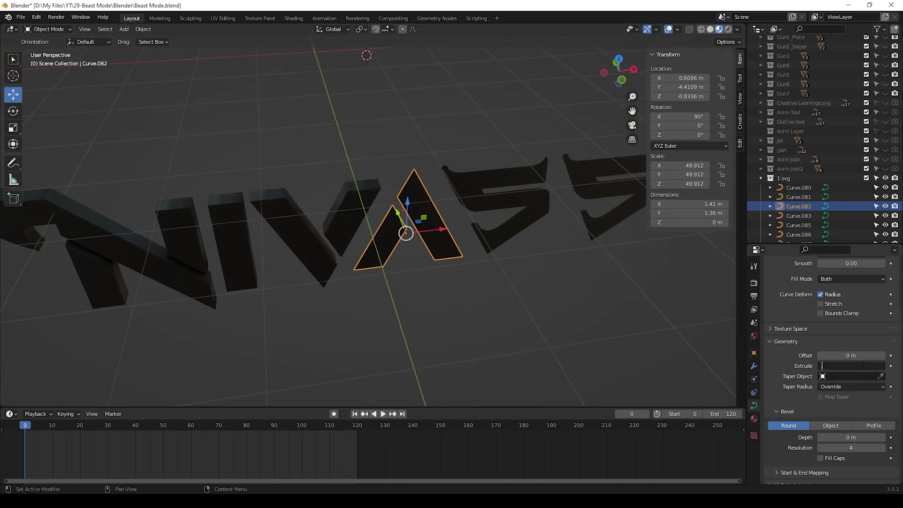
text(.002)
key(Return)
Add a cube at the 3D cursor and scale it up to about 8.674
key(shift+a)
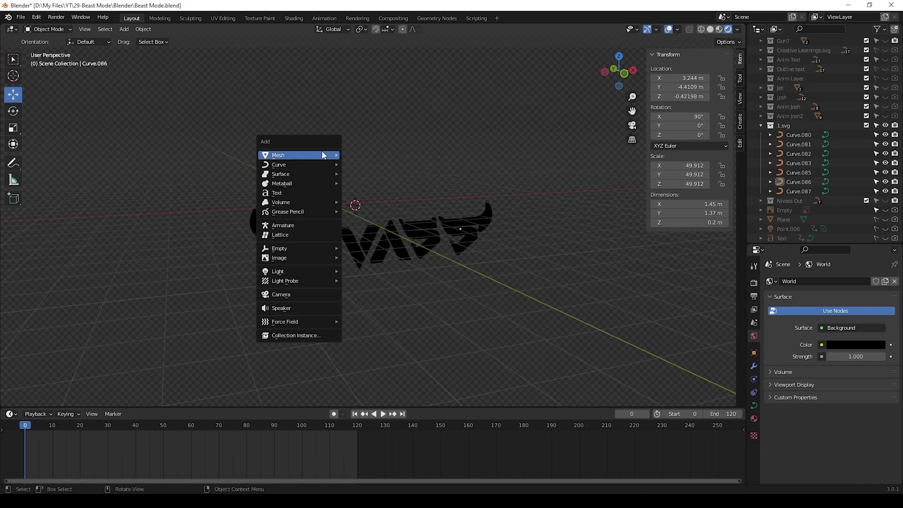
click(402, 162)
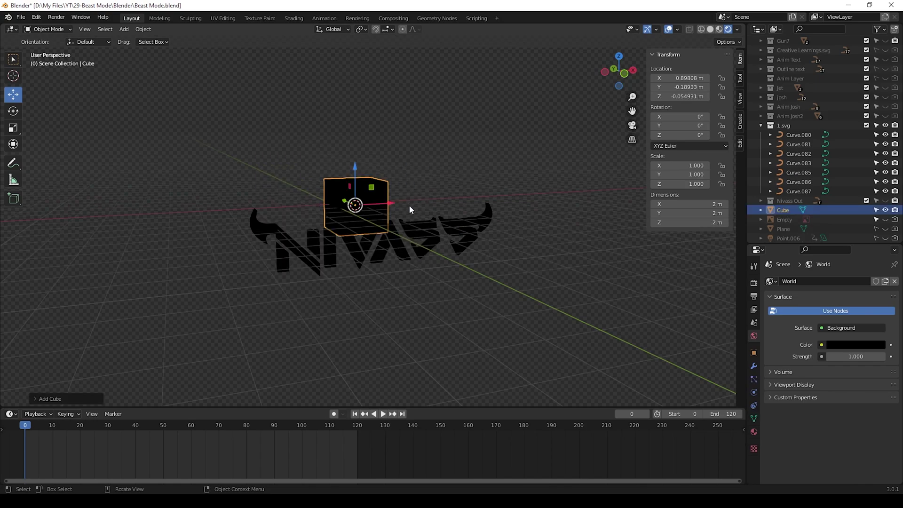
key(KP_1)
key(s)
click(321, 200)
scroll(321, 200, down, 5)
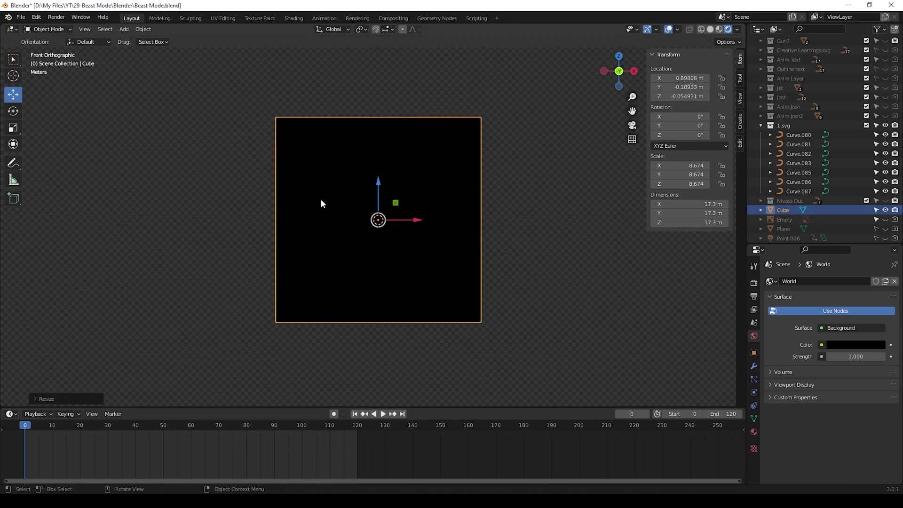
Enlarge the cube to a scale of about 33.704 in the side view with wireframe shading
key(KP_3)
scroll(360, 284, down, 3)
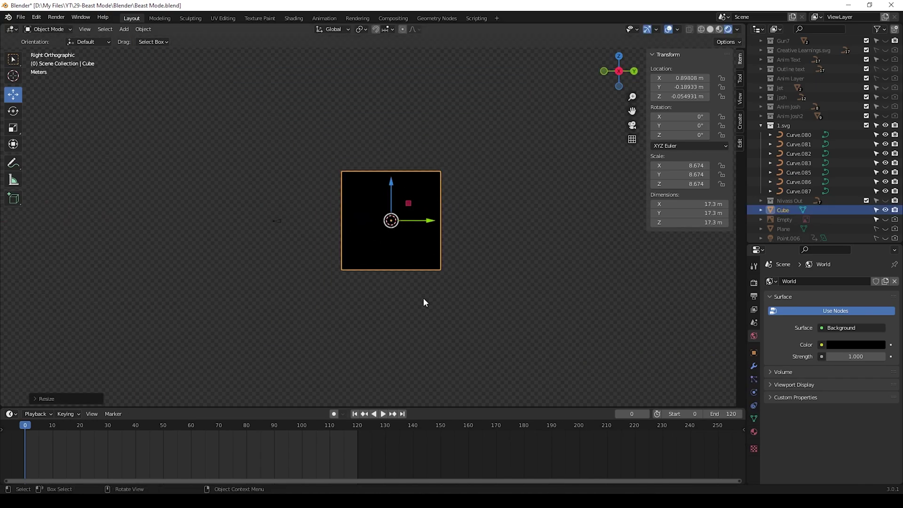
key(s)
right_click(343, 305)
click(702, 29)
scroll(334, 265, down, 2)
key(s)
click(241, 308)
key(KP_5)
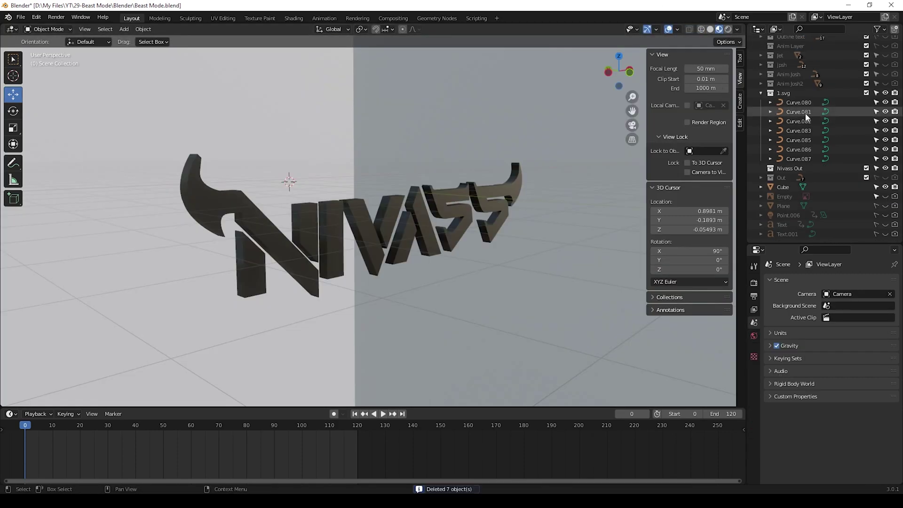
Undo the deletion of the seven logo curves, duplicate them in place and move the duplicates into the Nivass Out collection
key(ctrl+z)
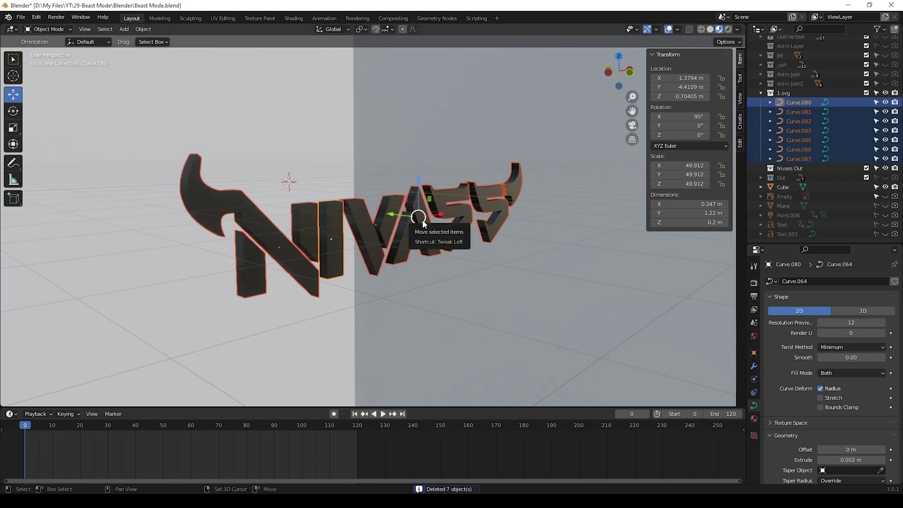
key(shift+d)
right_click(423, 221)
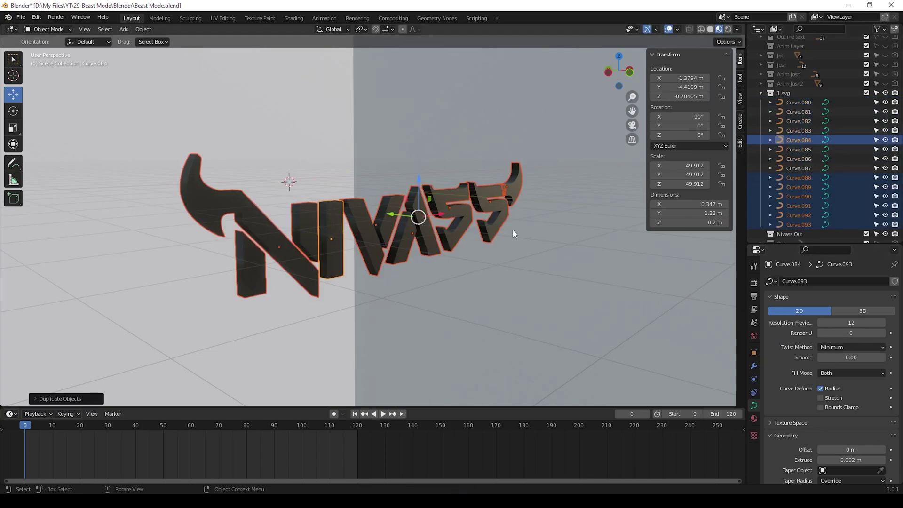
key(m)
click(435, 414)
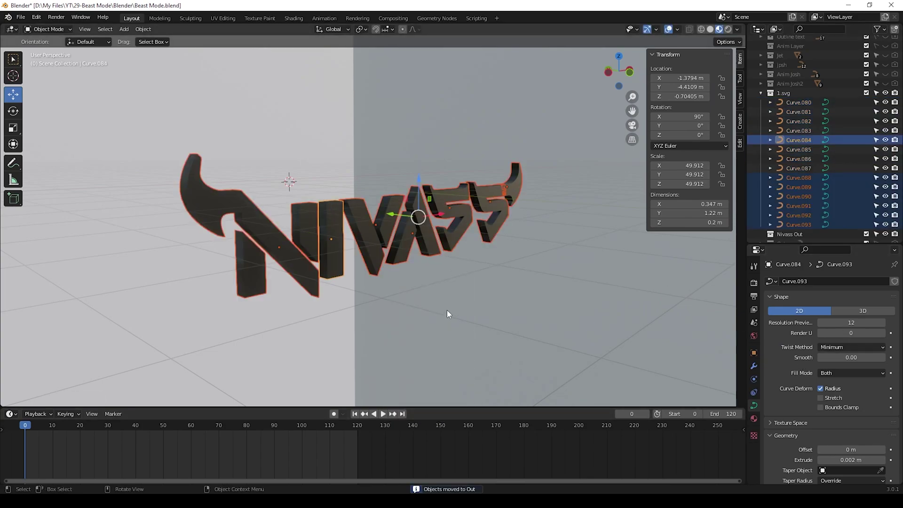
key(m)
click(443, 274)
Collapse the 1.svg collection and hide it
click(762, 93)
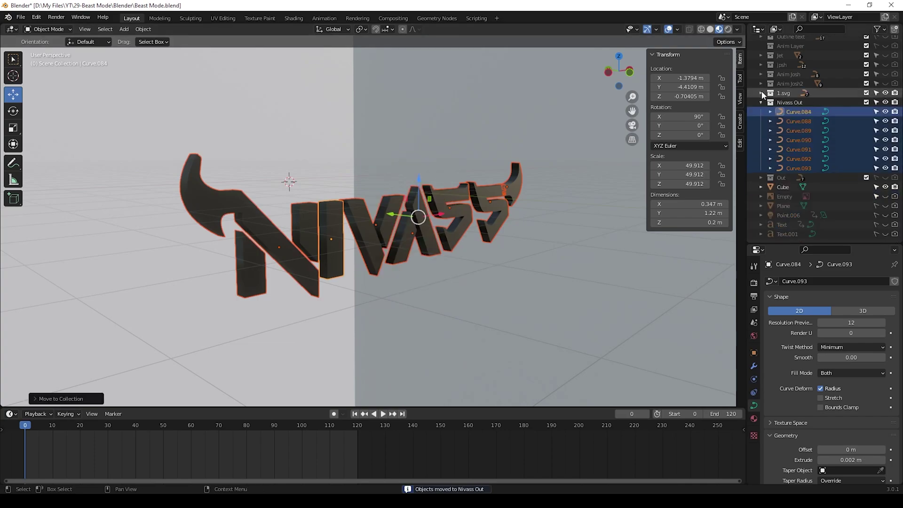
drag(895, 94, 877, 94)
click(571, 198)
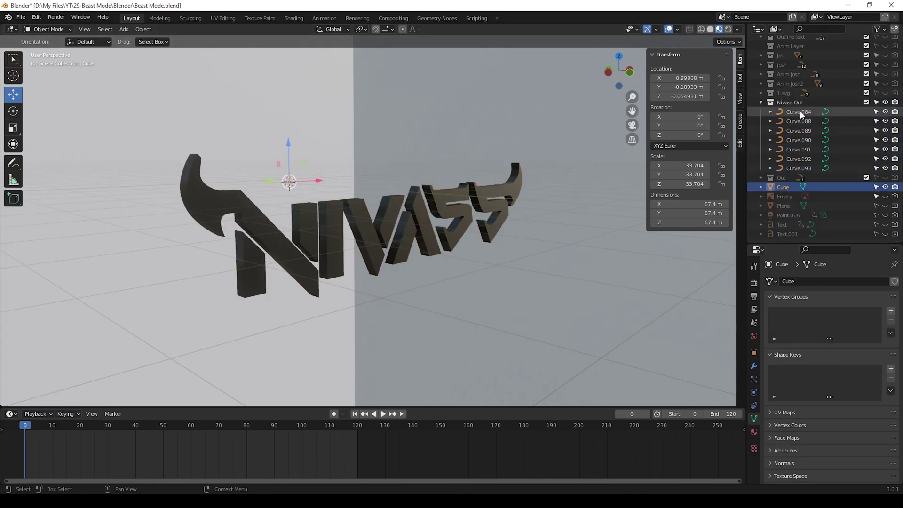
Set the Fill Mode of the duplicated letter I (Curve.084) to None and assign it Material.002
click(800, 113)
click(863, 372)
click(860, 386)
scroll(240, 221, up, 5)
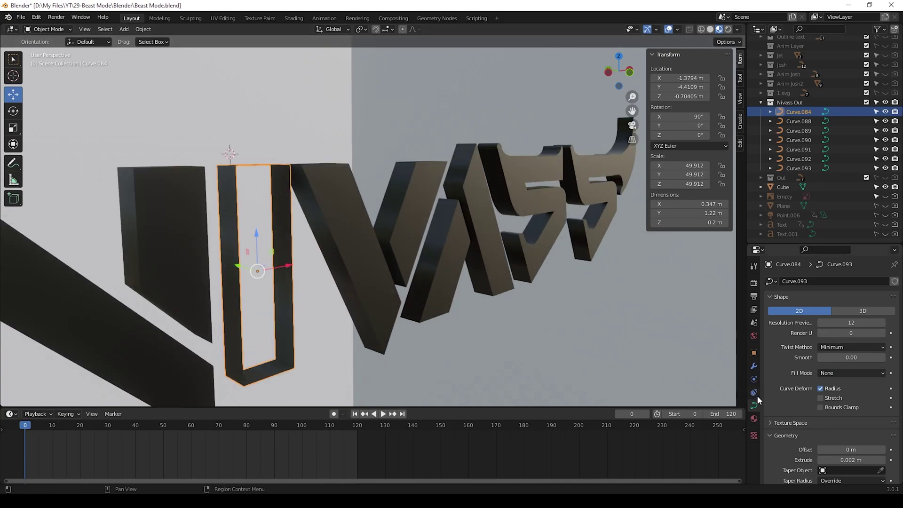
click(754, 418)
click(770, 320)
click(800, 389)
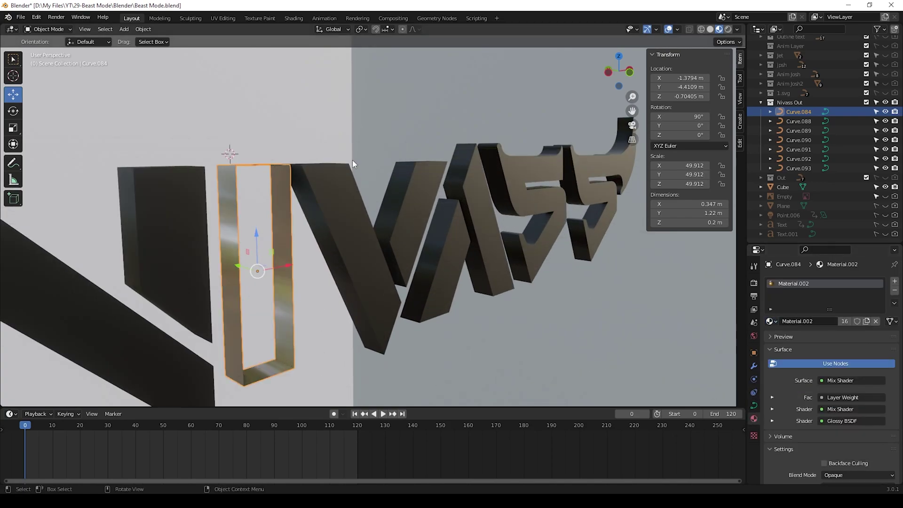
Assign Material.002 to the duplicated horned N (Curve.090) and the letter V (Curve.088)
scroll(354, 164, down, 4)
click(216, 221)
click(770, 320)
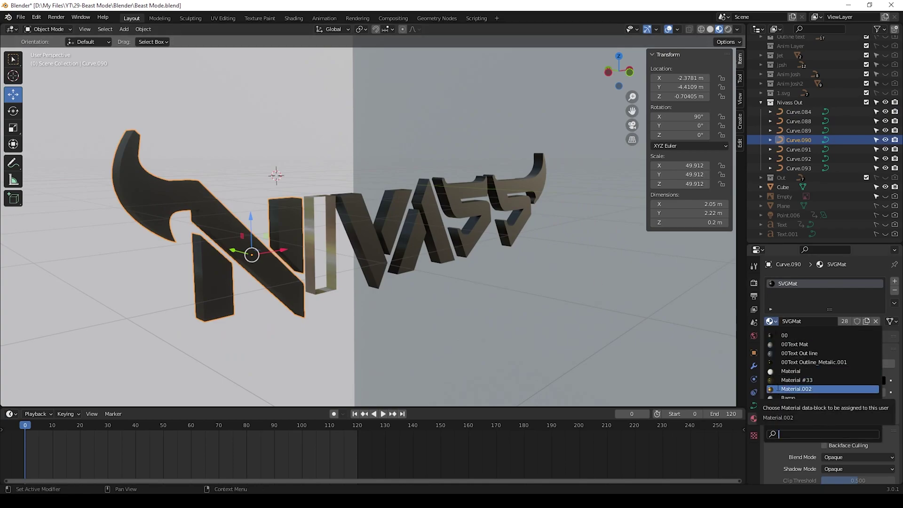
click(779, 389)
click(367, 225)
click(770, 321)
click(800, 388)
Assign Material.002 to the duplicated letter A (Curve.089) and the first S (Curve.091)
click(423, 226)
click(770, 321)
click(800, 385)
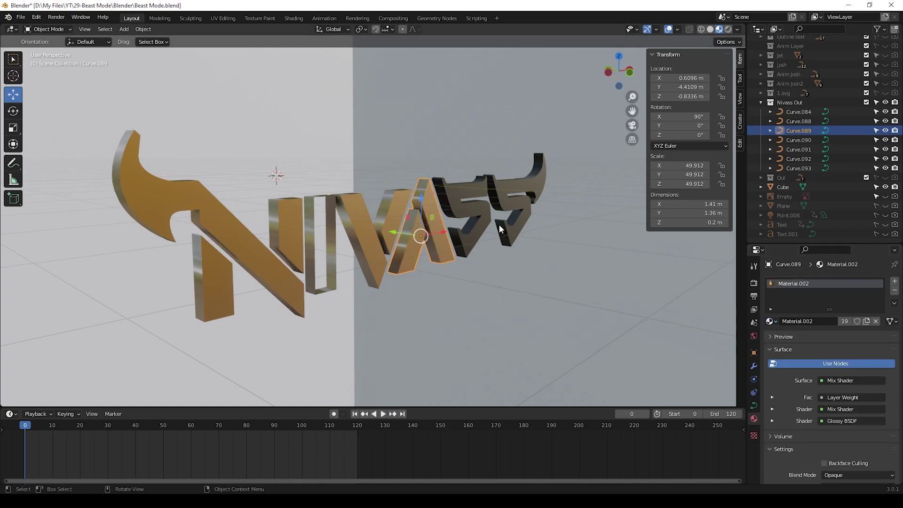
click(534, 210)
click(770, 321)
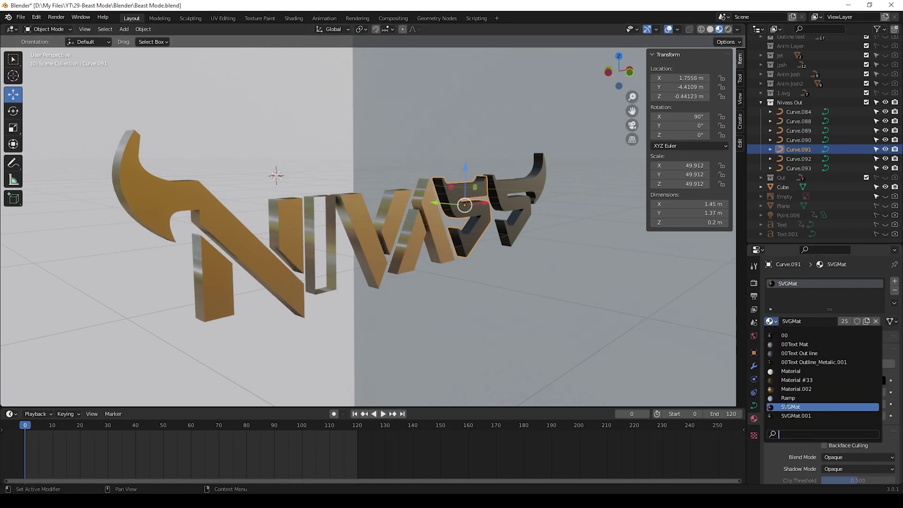
click(799, 390)
Assign Material.002 to the duplicated second S (Curve.092) and the horn at the logo's end (Curve.093)
click(517, 206)
click(775, 322)
click(805, 389)
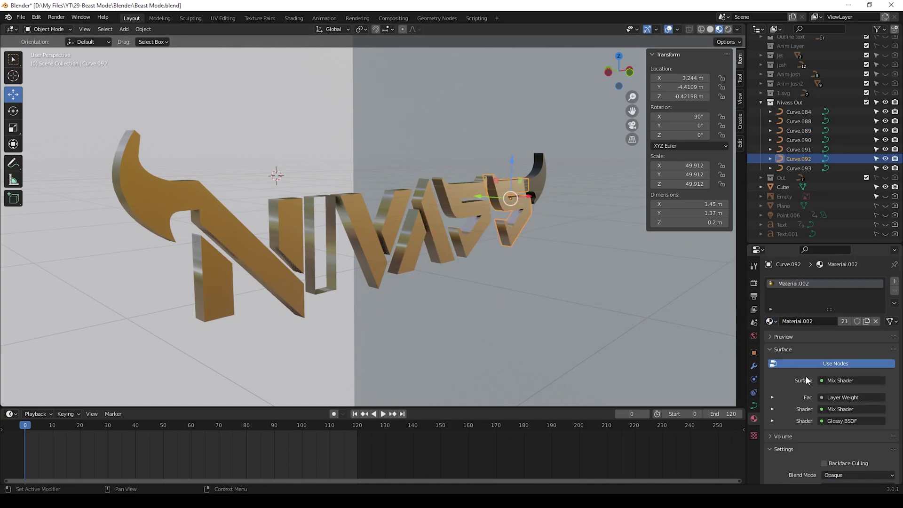
click(544, 176)
click(770, 321)
click(804, 389)
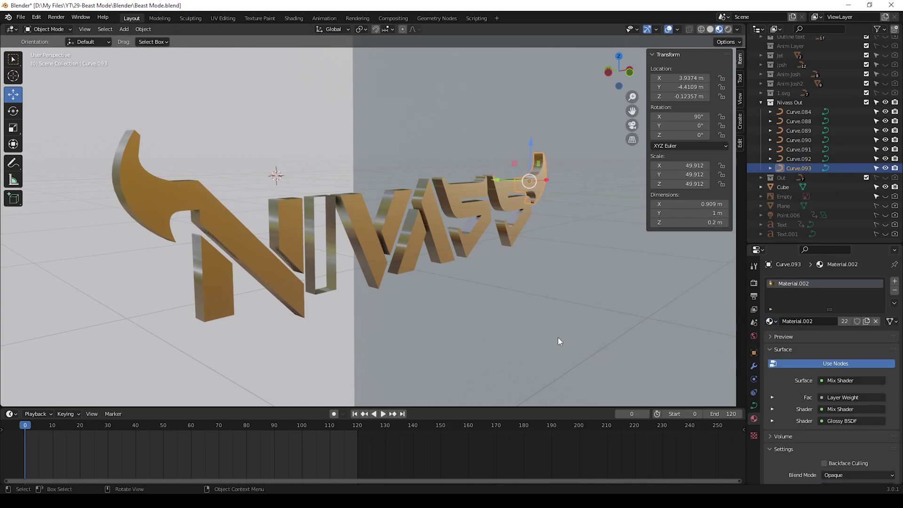
Set the Fill Mode to None for the duplicated horned N (Curve.090) and the letter V (Curve.088)
click(212, 281)
click(211, 280)
click(754, 406)
click(852, 373)
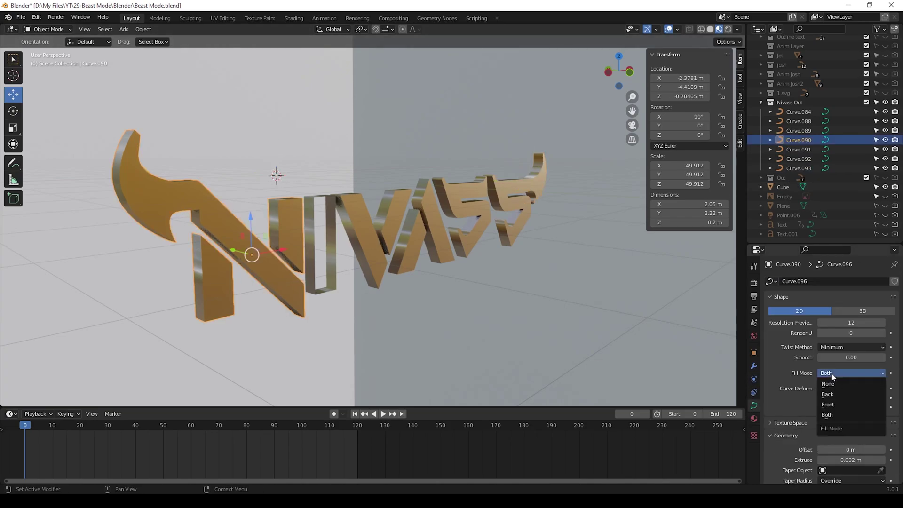
click(842, 383)
click(359, 238)
click(852, 374)
click(842, 384)
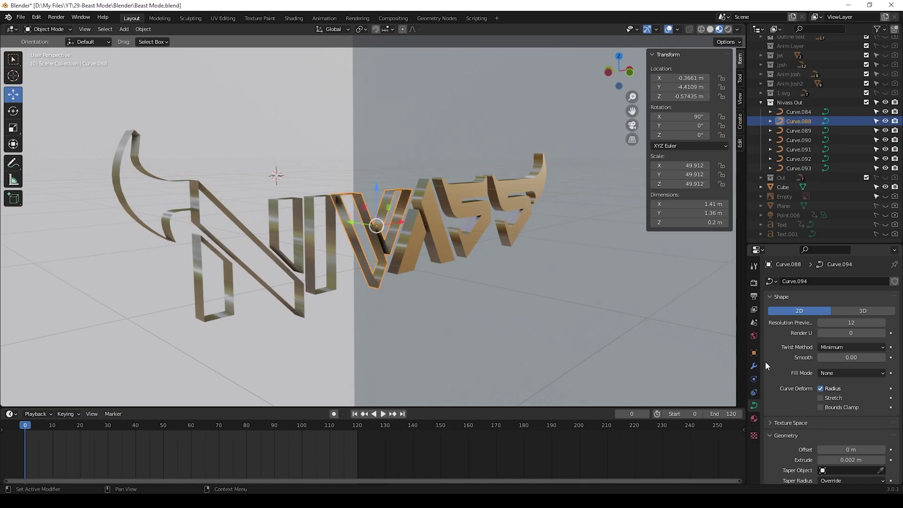
Set the Fill Mode to None for the duplicated letter A (Curve.089) and the first S (Curve.091)
click(423, 219)
click(852, 373)
click(837, 384)
click(473, 211)
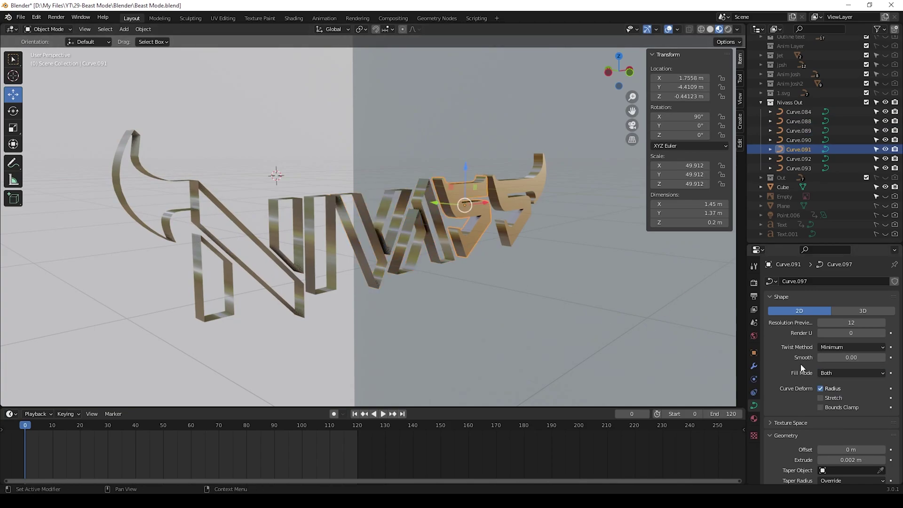
click(852, 373)
click(837, 384)
Set the Fill Mode to None for the duplicated second S (Curve.092) and the end horn (Curve.093)
click(512, 202)
click(852, 373)
click(842, 384)
click(535, 188)
click(852, 373)
click(853, 384)
Give the end horn outline (Curve.093) a round bevel with a depth of 0.0002 m
scroll(814, 420, down, 8)
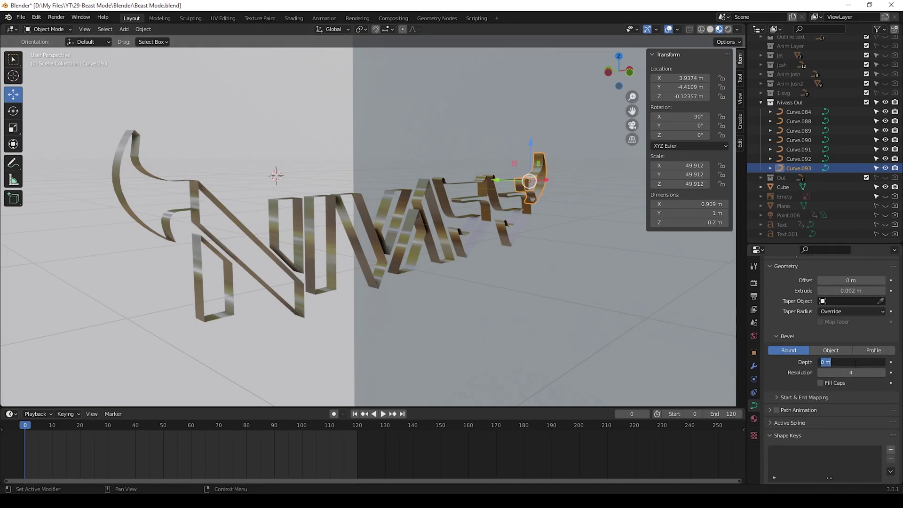
click(856, 363)
text(.0002)
key(Return)
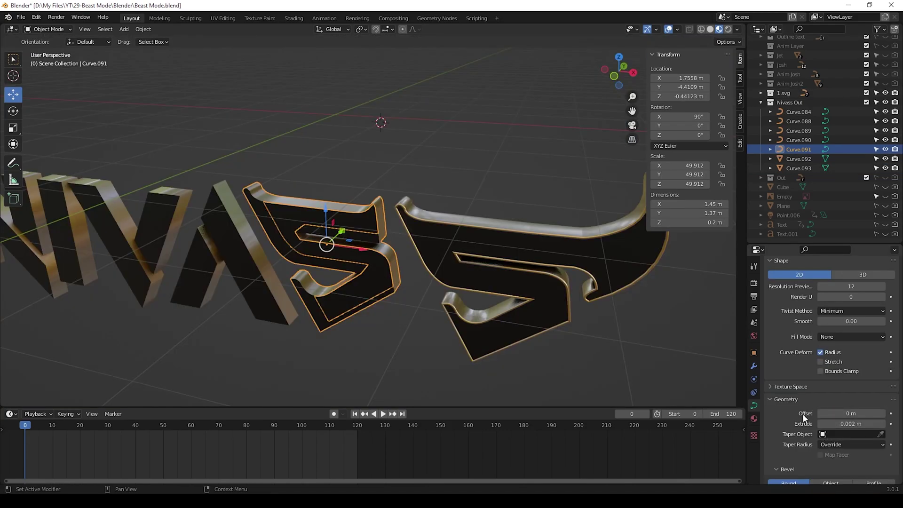
Set the bevel depth of the first S outline (Curve.091) to 0.0002 m
scroll(804, 417, down, 3)
click(853, 439)
text(.002)
key(Return)
text(0)
key(Return)
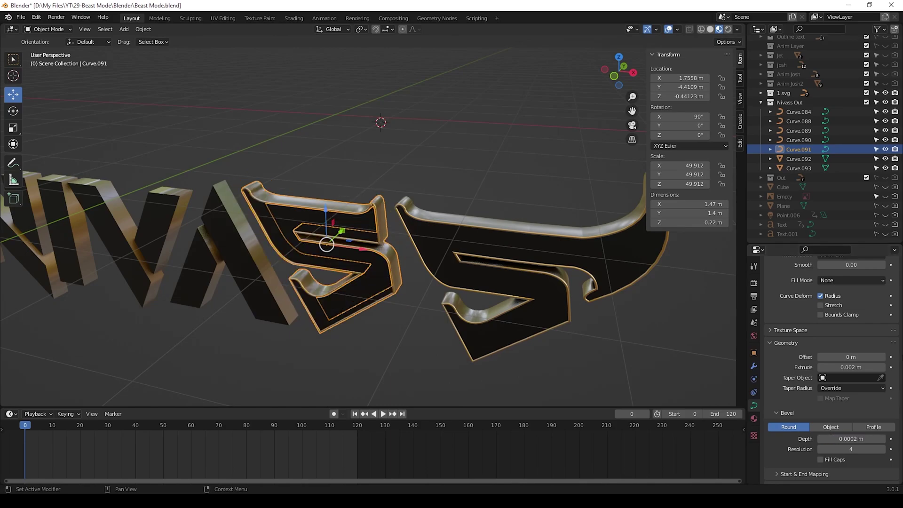
Set the bevel depth of the letter A outline (Curve.089) to 0.0002 m
click(242, 223)
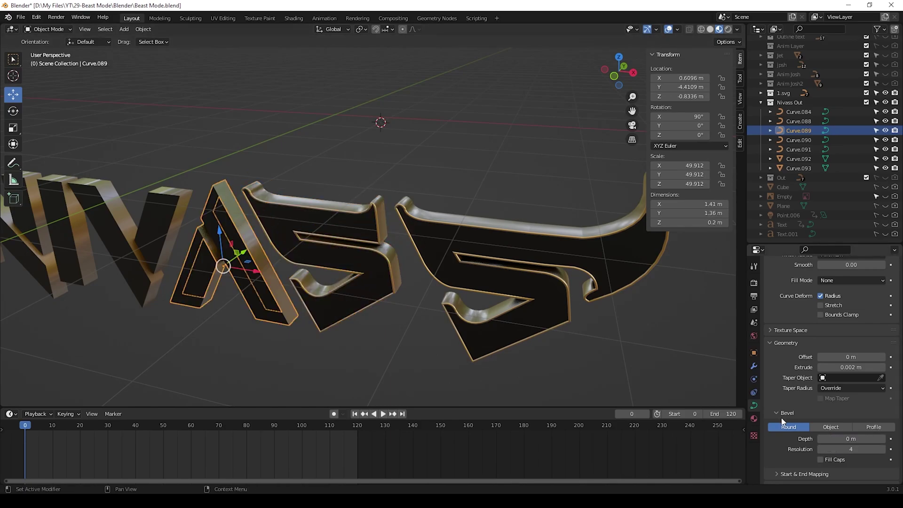
click(862, 440)
text(.0002)
key(Return)
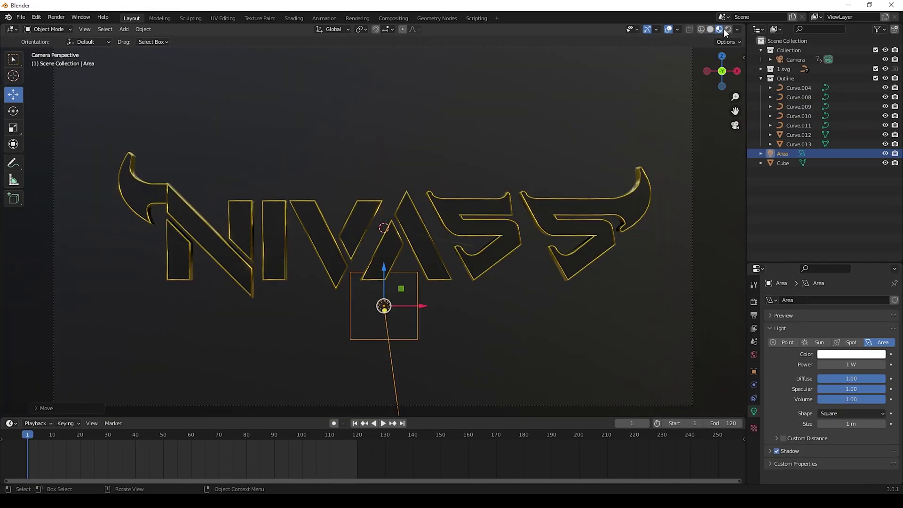
Switch the viewport to rendered shading and reposition the Area light near the logo
click(728, 29)
key(g)
drag(443, 308, 430, 310)
drag(410, 281, 417, 230)
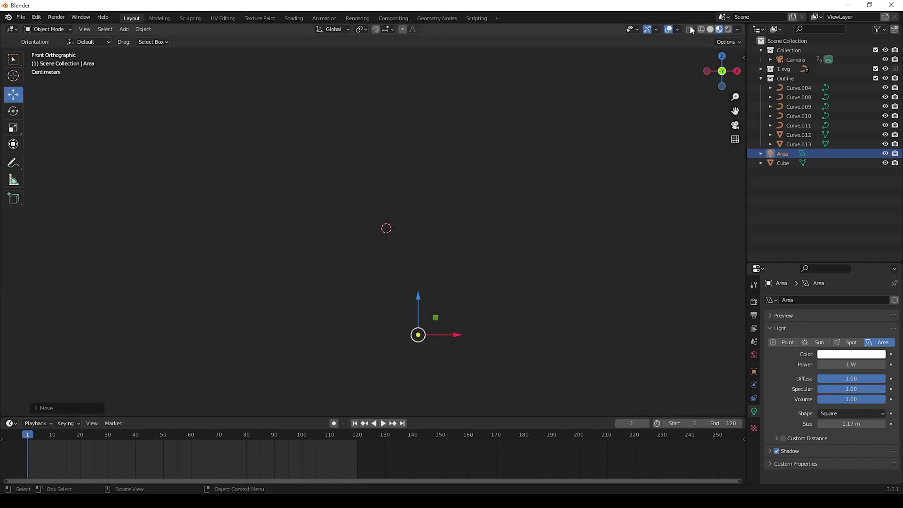
In wireframe side view, shift the Area light behind the logo along Y, lower it below the lettering and keyframe its location at frame 1
click(701, 29)
key(KP_3)
key(g)
key(y)
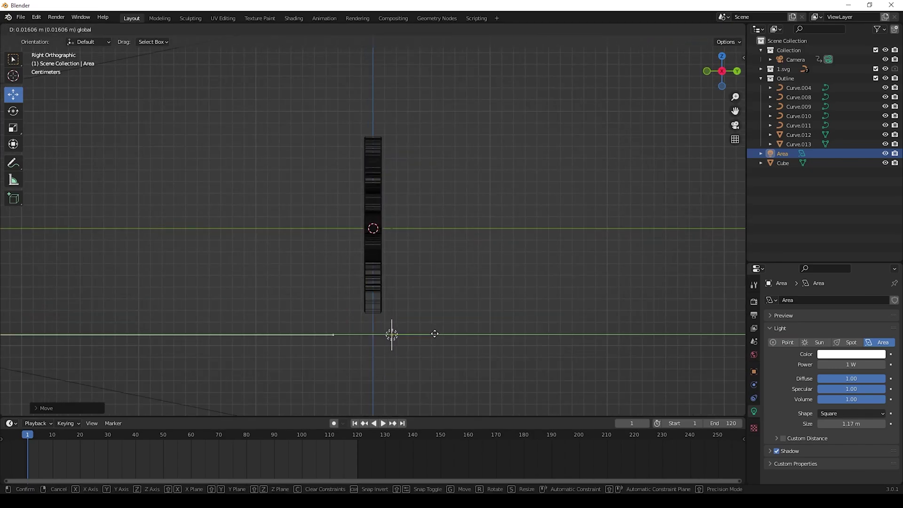
drag(435, 333, 436, 333)
drag(392, 301, 396, 324)
key(i)
click(416, 295)
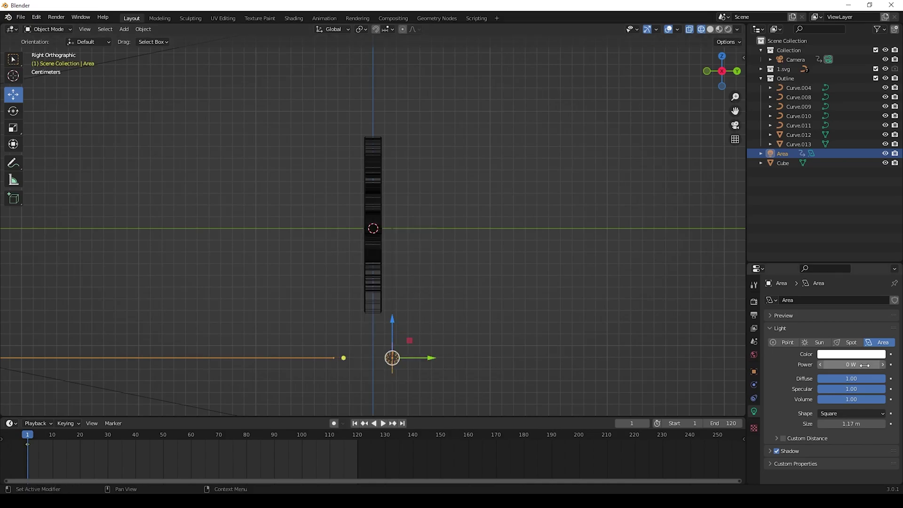
At frame 30, raise the Area light above the logo and keyframe its location with a power of 2 W
drag(100, 436, 108, 435)
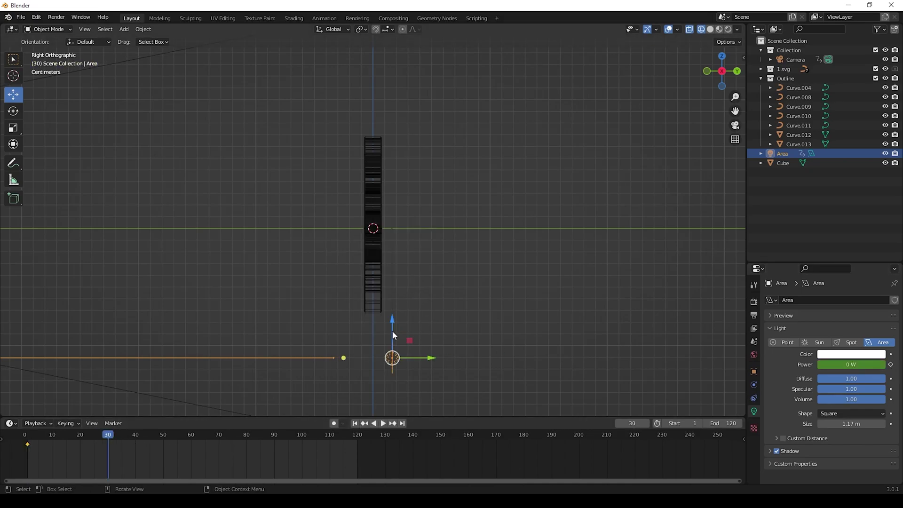
drag(393, 320, 403, 74)
key(i)
click(409, 112)
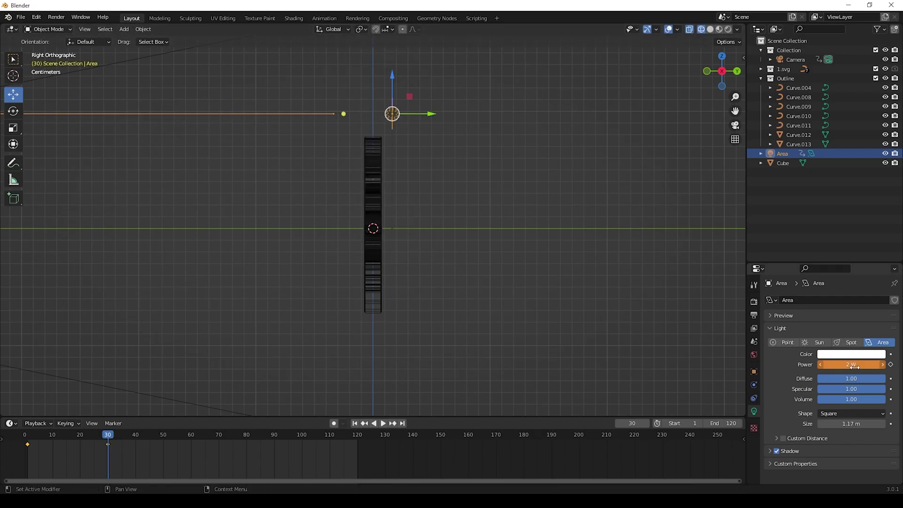
Play the light animation from the first frame in the rendered camera view
click(355, 424)
key(KP_0)
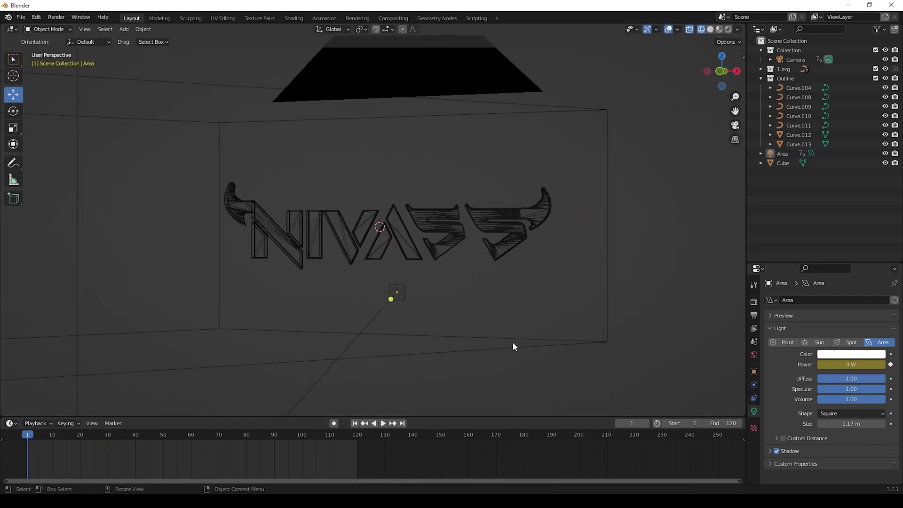
click(728, 29)
click(383, 423)
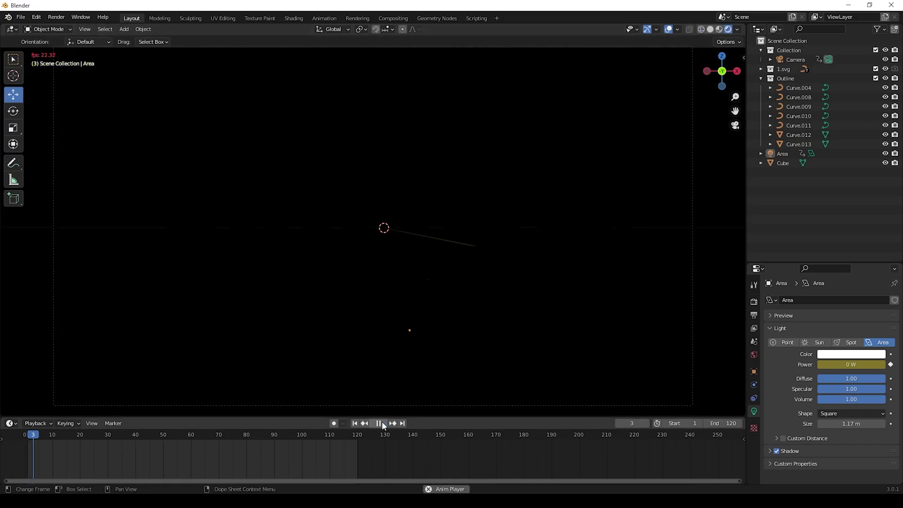
click(383, 424)
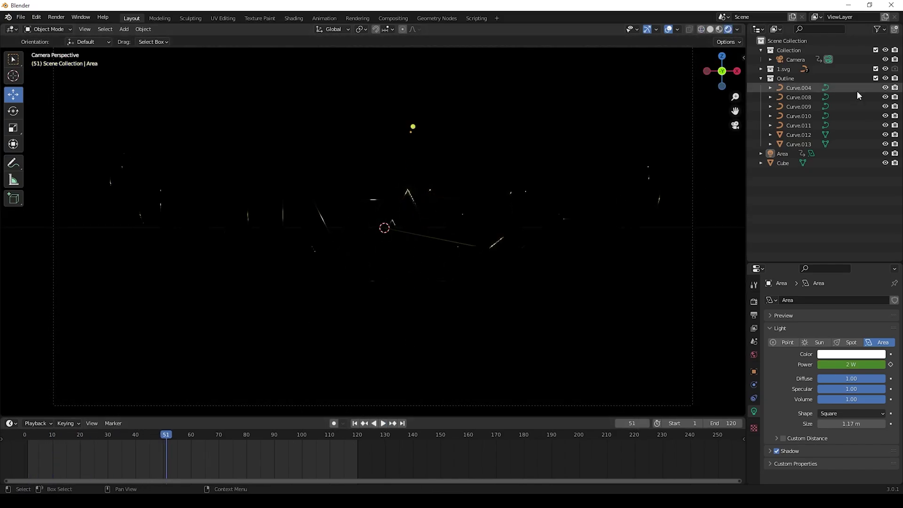
Move the Area light's second set of keyframes to frame 50 and play back the slower light movement
click(782, 154)
drag(121, 453, 163, 445)
click(51, 438)
key(space)
drag(51, 439, 26, 439)
click(783, 164)
click(384, 424)
click(385, 424)
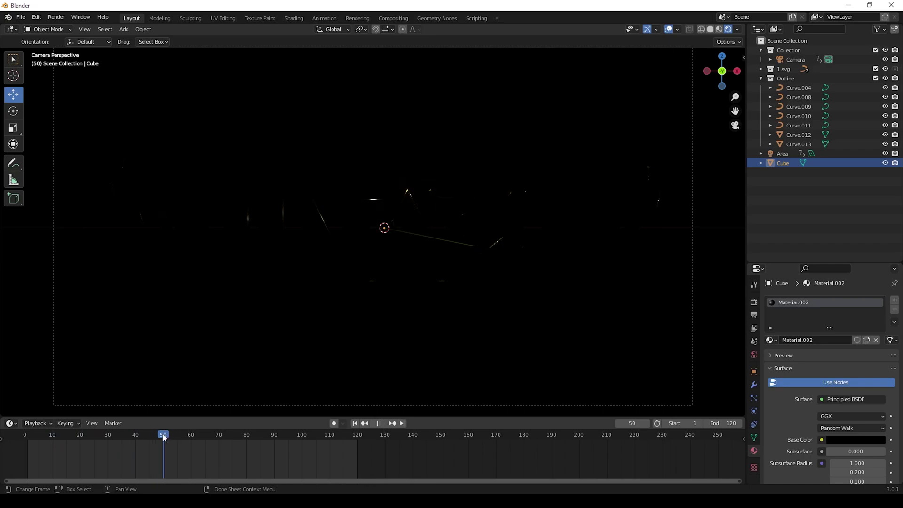
Switch to material preview, duplicate the Area light in place and return to the camera view
click(720, 30)
mouse_move(412, 235)
middle_down()
mouse_move(459, 276)
mouse_move(367, 170)
middle_up()
click(377, 162)
click(377, 162)
middle_drag(415, 252, 394, 220)
key(shift+d)
right_click(394, 220)
key(KP_3)
key(KP_0)
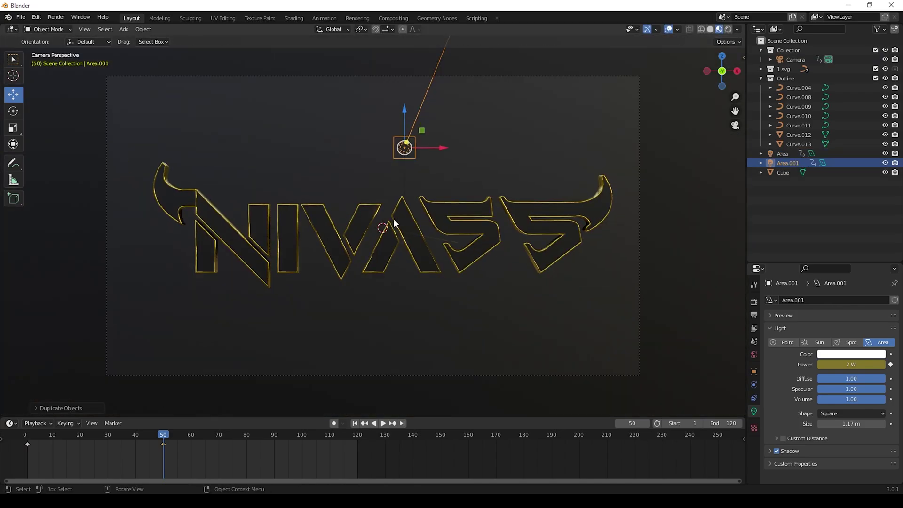
Reshape the duplicated light Area.001 into a tall narrow strip at the logo's mid-height and move it along X to the left horn
drag(405, 112, 402, 147)
drag(443, 183, 302, 176)
key(s)
key(x)
key(z)
click(562, 146)
drag(265, 150, 265, 195)
key(g)
key(x)
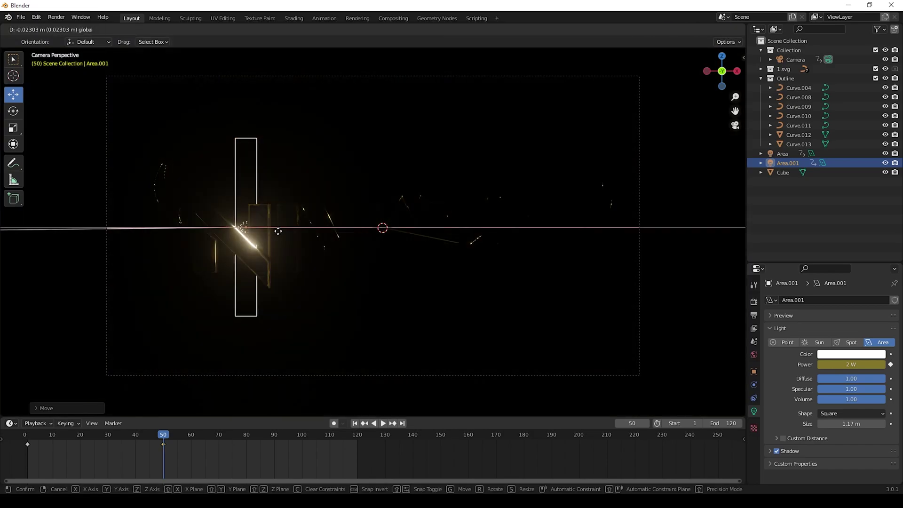
click(165, 235)
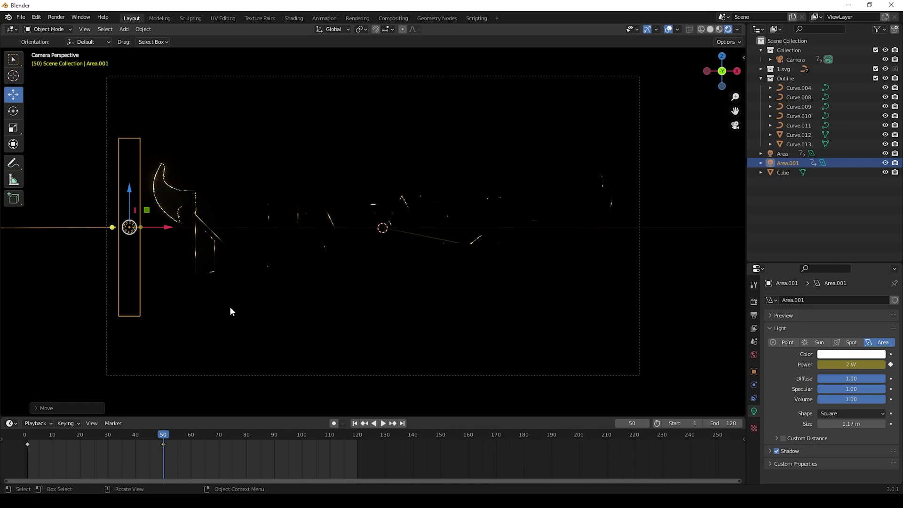
Delete Area.001's copied keyframes, then keyframe its location and a power of 0 W at frame 50
click(189, 466)
drag(204, 462, 22, 441)
key(Delete)
key(i)
click(221, 244)
text(0)
key(Return)
click(891, 364)
At frame 100, move Area.001 along X to the right horn and keyframe its location with a power of 2 W
drag(137, 437, 299, 447)
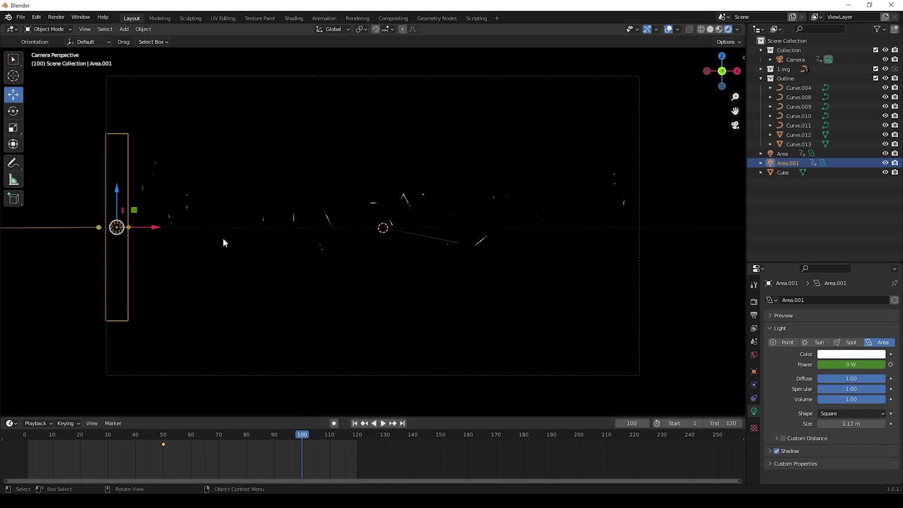
drag(154, 230, 695, 278)
key(i)
click(692, 283)
text(10)
key(Return)
Play back the light sweep and move Area.001's end keyframes to frame 110
click(355, 423)
click(383, 424)
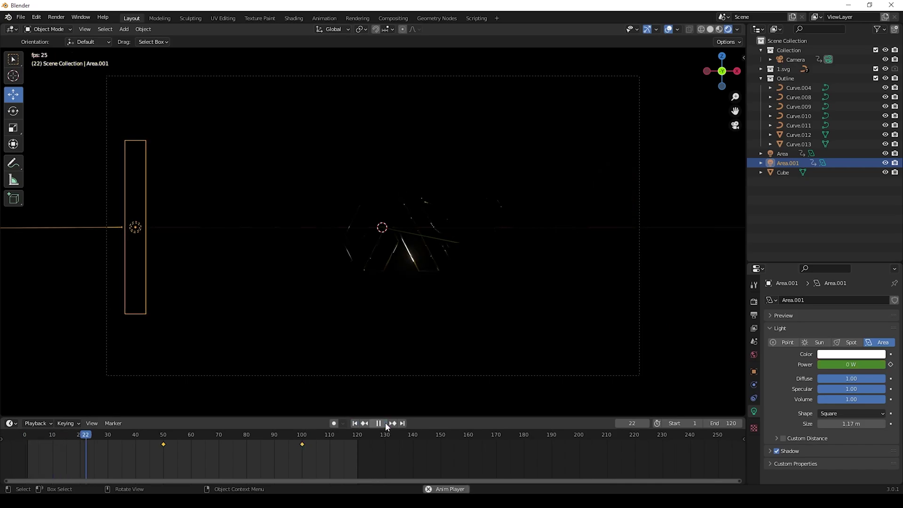
click(381, 424)
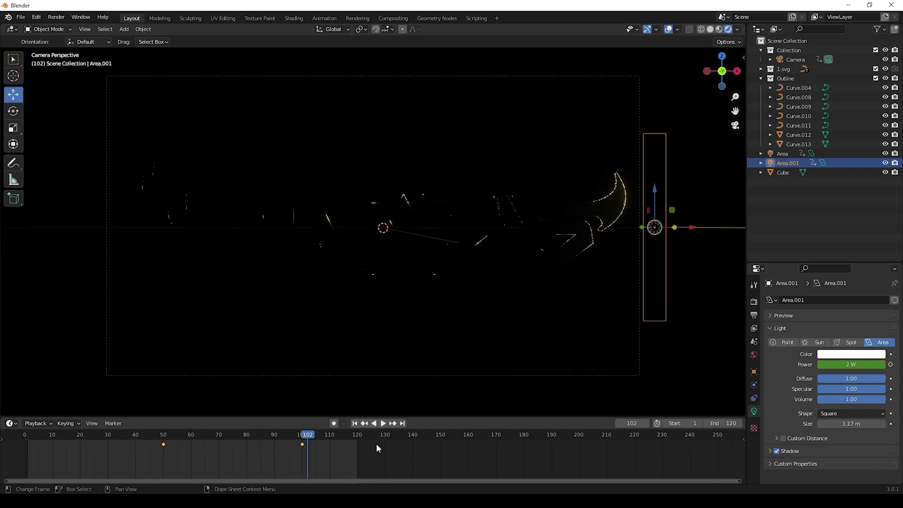
drag(303, 446, 329, 450)
click(355, 423)
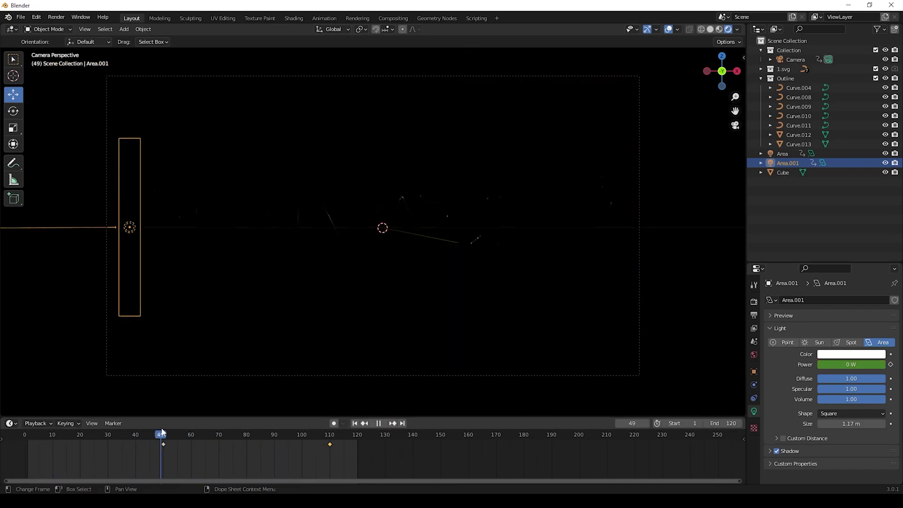
click(383, 424)
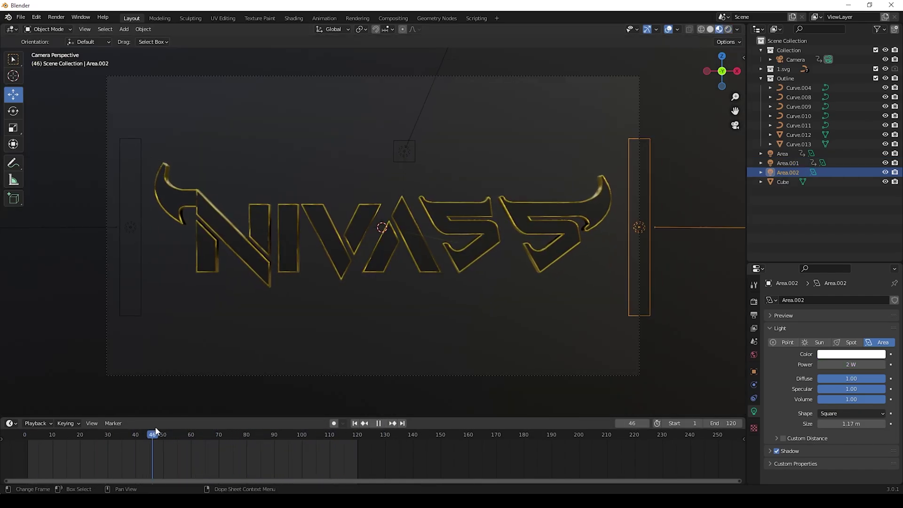
Keyframe the strip light Area.002 to travel from the right horn at frame 50 to the left horn at frame 110
drag(151, 433, 330, 440)
key(i)
click(426, 233)
drag(689, 227, 151, 227)
drag(307, 435, 163, 435)
Play the crossing strip lights in rendered shading and return to the first frame
click(729, 29)
click(384, 424)
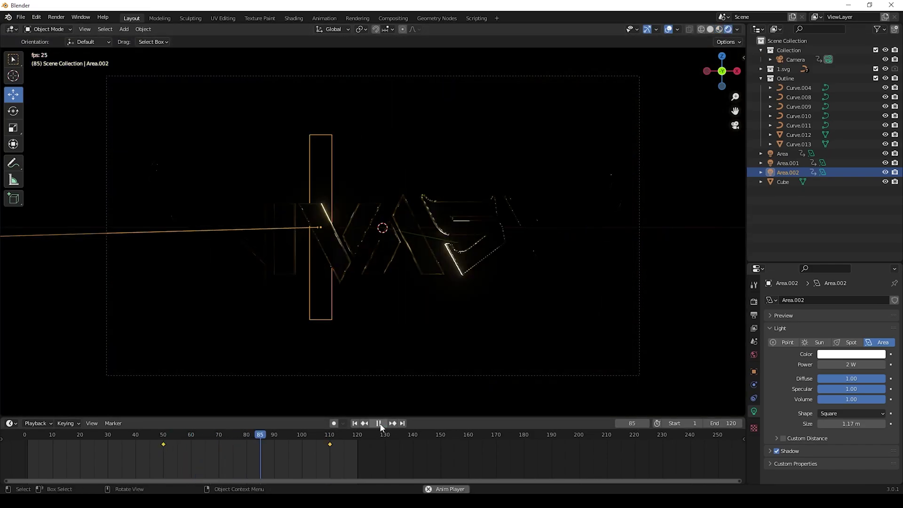
click(355, 424)
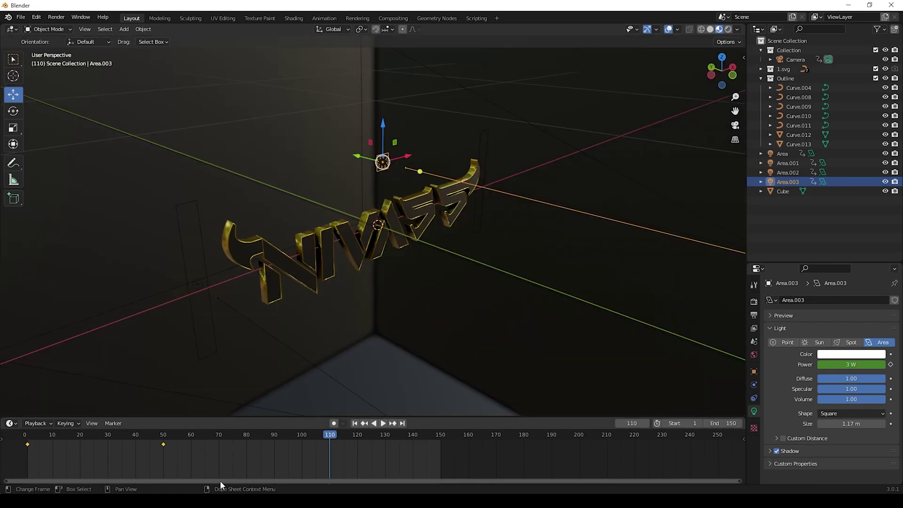
Delete the copied keyframes of the new light Area.003 and scale the light up well beyond its original size
key(Delete)
scroll(384, 282, down, 2)
middle_drag(384, 282, 403, 286)
key(s)
click(388, 306)
key(KP_0)
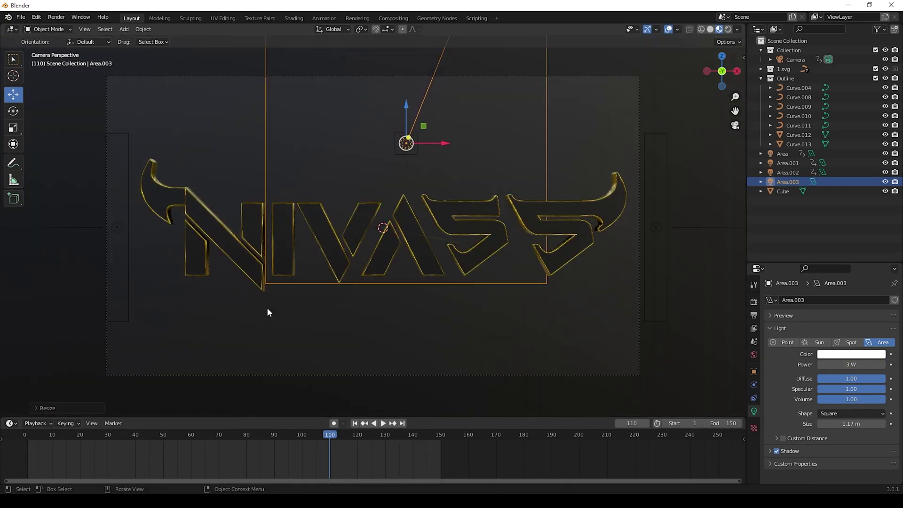
Lower Area.003 to the centre of the logo and widen it along X to span the whole lettering
scroll(364, 274, down, 3)
drag(392, 148, 401, 190)
key(s)
key(x)
click(425, 227)
drag(426, 227, 419, 227)
Reposition Area.003, rotate it 180° about X to face the logo and set its power to 1 W
middle_drag(419, 228, 339, 219)
drag(339, 219, 405, 253)
text(rx180)
key(Return)
key(KP_0)
drag(412, 231, 415, 231)
click(859, 365)
text(1)
key(Return)
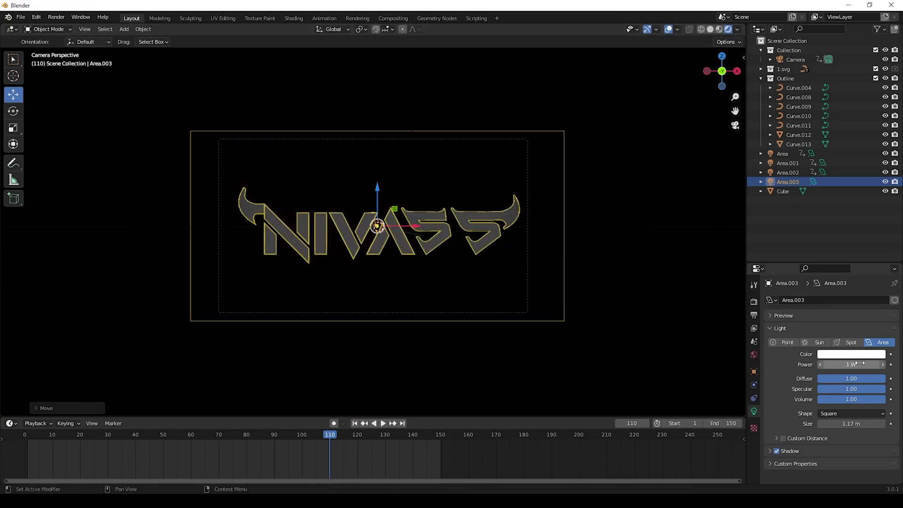
At frame 100, turn Area.003's power all the way down and keyframe it
drag(349, 430, 301, 437)
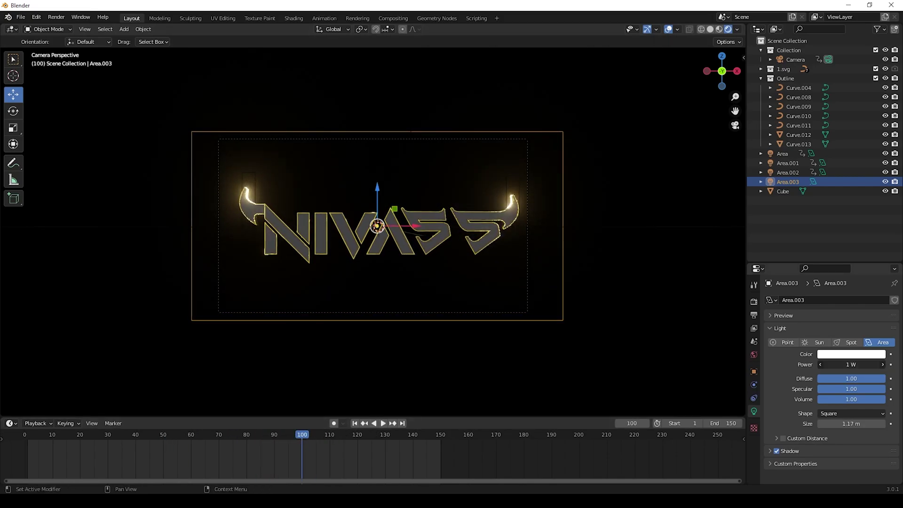
drag(864, 361, 849, 362)
key(i)
At frame 150, raise Area.003's power to 1 W and keyframe it
drag(302, 434, 442, 436)
drag(849, 365, 866, 365)
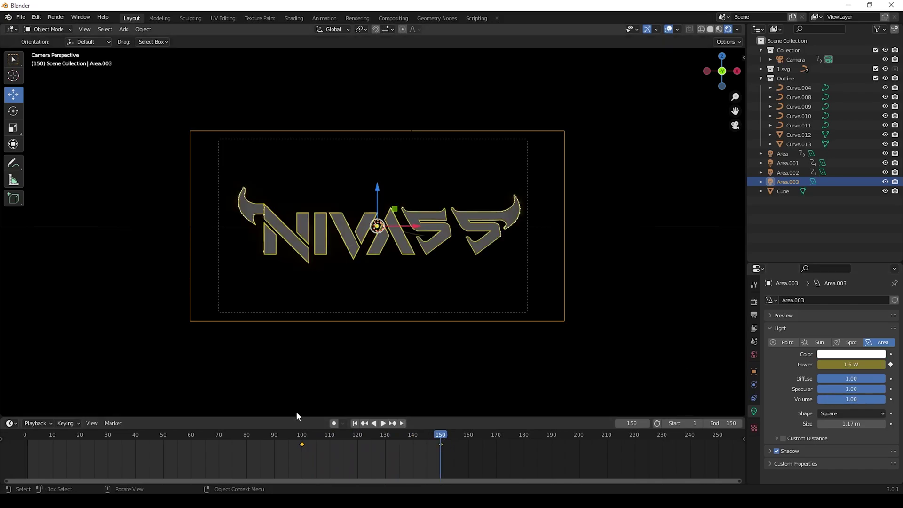
key(i)
key(Return)
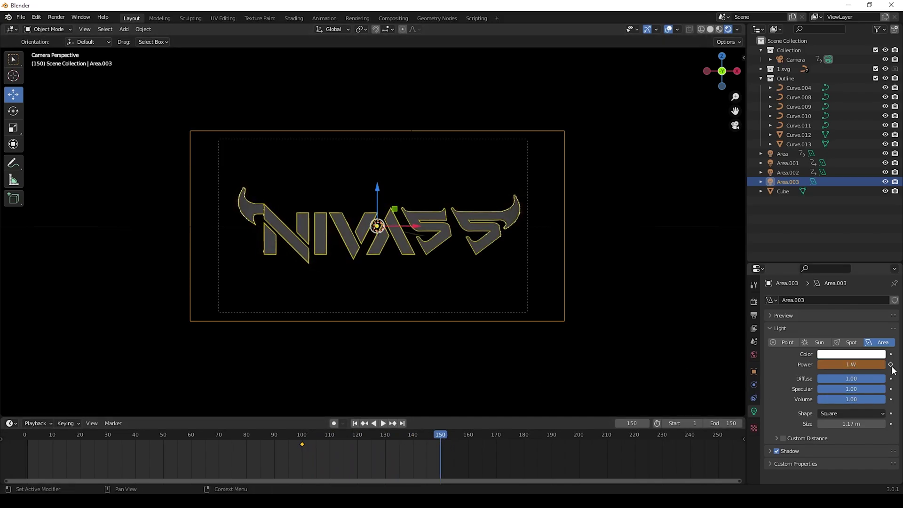
Play the complete lighting animation from the start and inspect the lit logo at frame 150
click(354, 423)
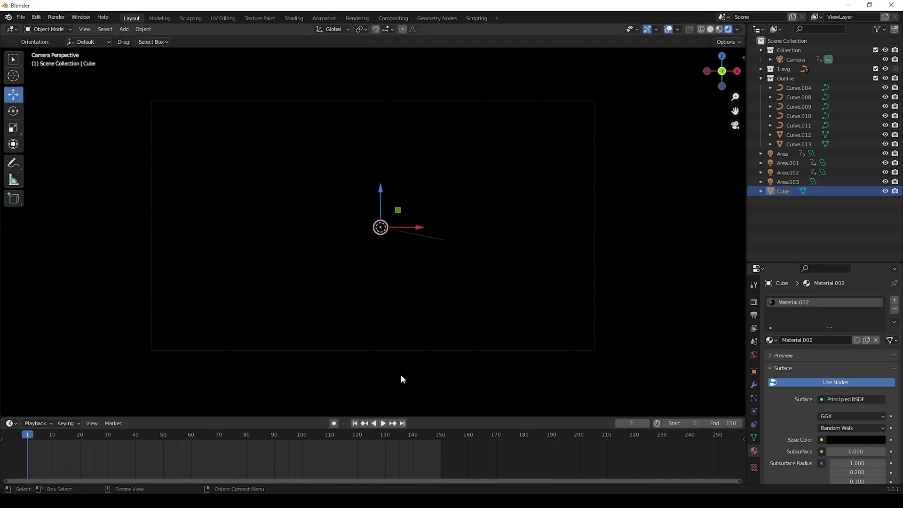
click(383, 423)
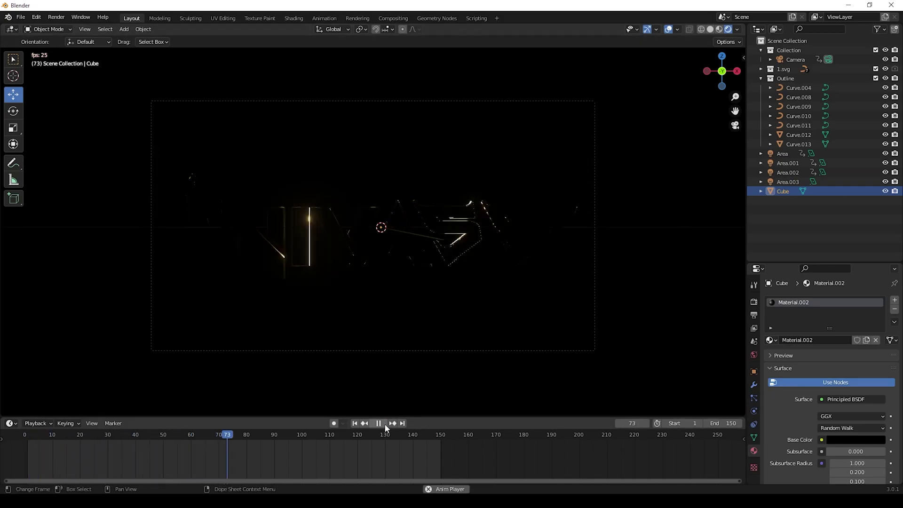
click(383, 423)
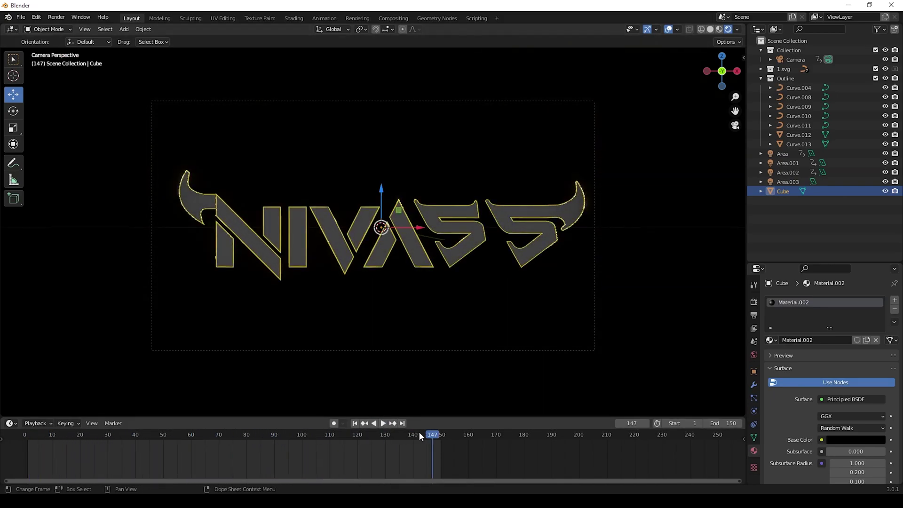
click(442, 436)
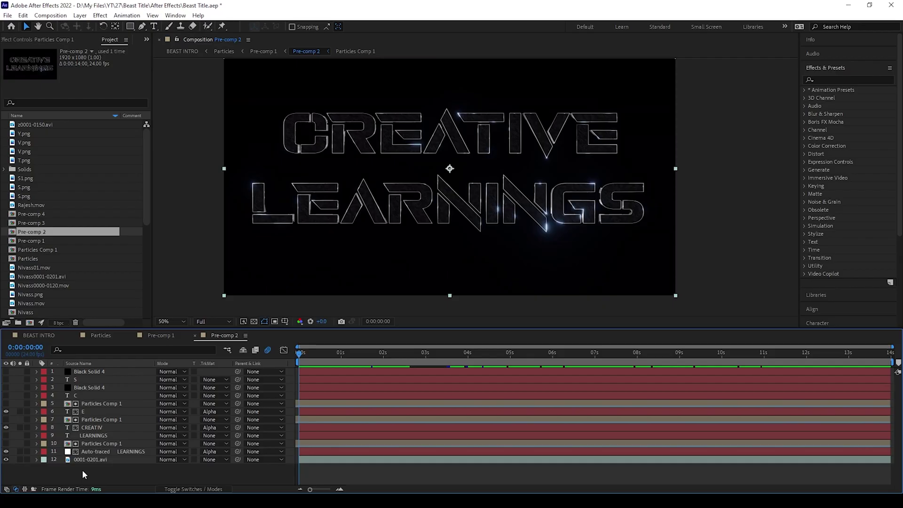
Switch to After Effects, add z0001-0150.avi beneath the other layers of Pre-comp 2, hide the 0001-0201.avi layer and preview the composition
drag(82, 470, 111, 396)
key(ctrl+z)
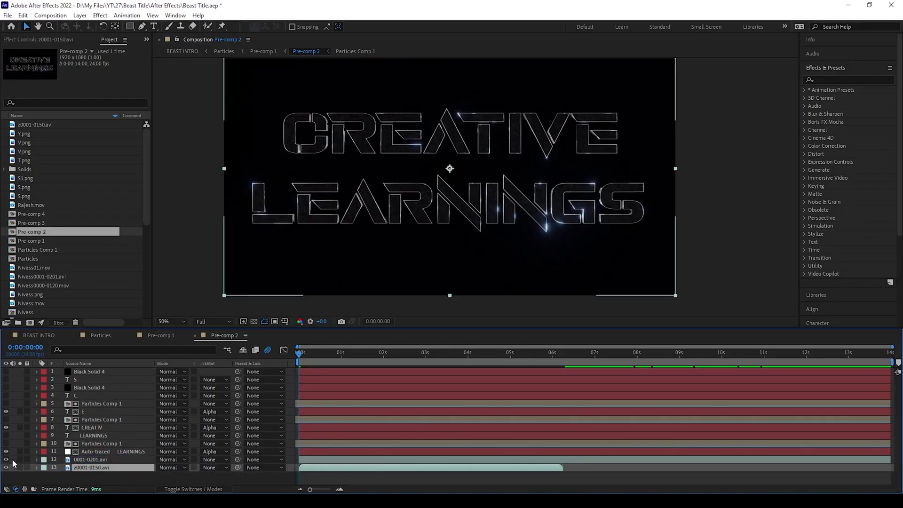
click(6, 468)
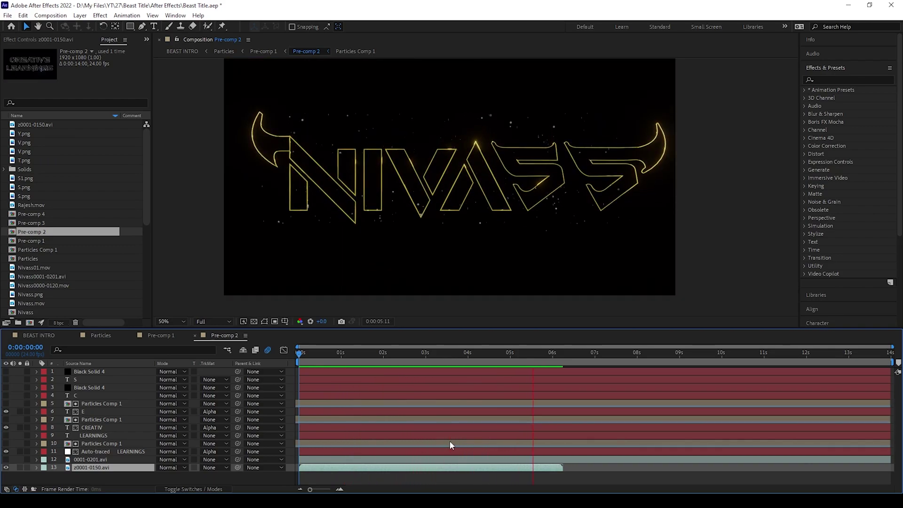
key(space)
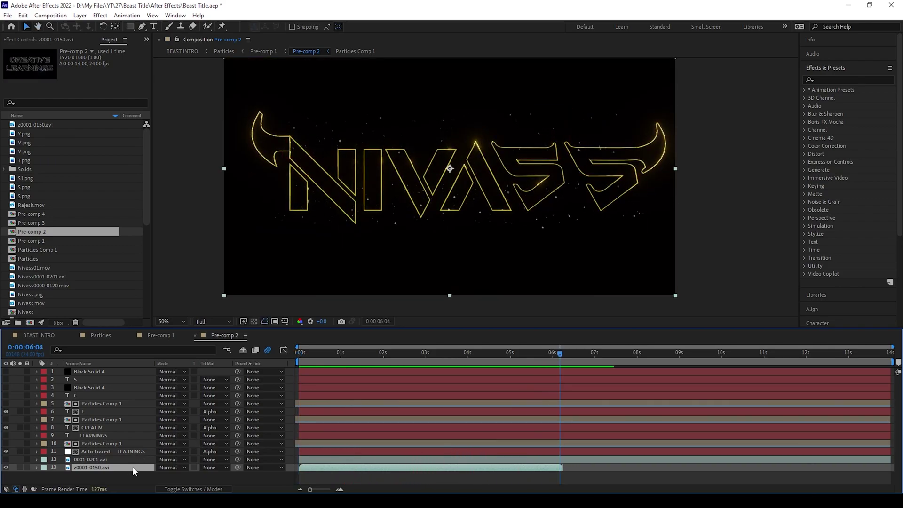
Duplicate the z0001-0150.avi layer, freeze the copy on the frame at 0:00:06:04 and make it start at that time
key(ctrl+d)
right_click(134, 469)
mouse_move(212, 254)
click(288, 281)
drag(299, 469, 561, 467)
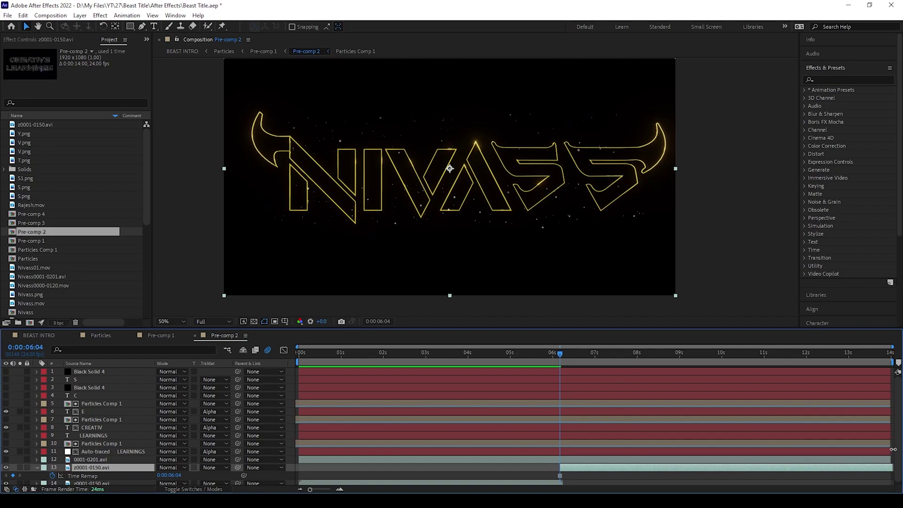
Place a visible Particles Comp 1 layer directly above the NIVASS footage and hide the CREATIVE LEARNINGS title layers
click(131, 453)
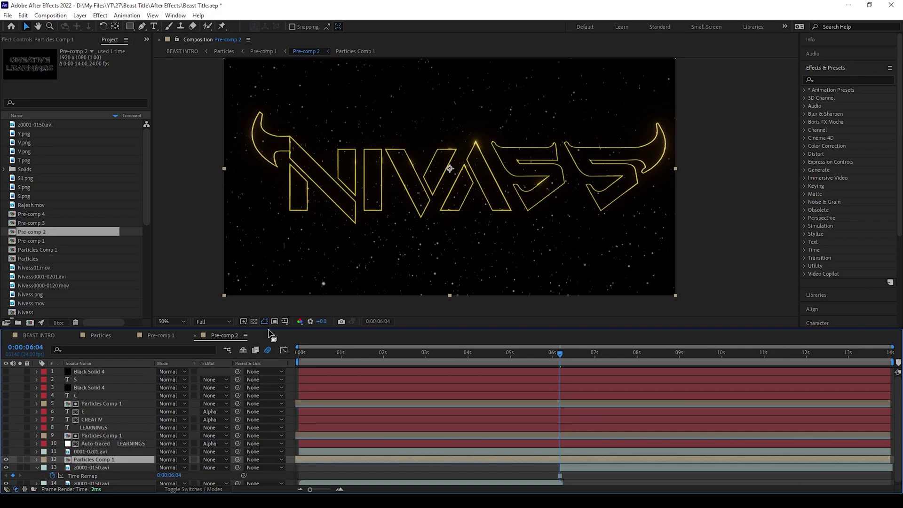
drag(265, 328, 265, 287)
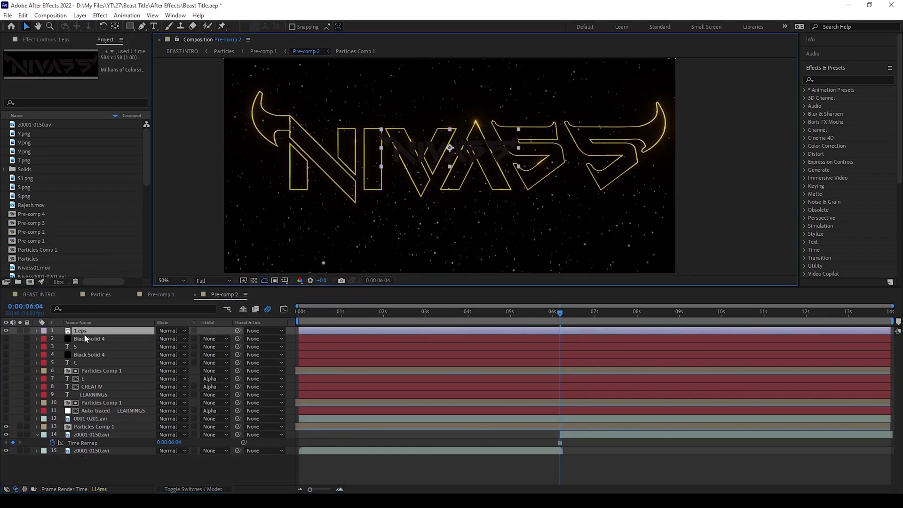
Move the 1.eps layer directly above the z0001-0150.avi layers, scale it to 299.0 by 309.0% and align it with the glowing NIVASS outline
drag(83, 332, 4, 423)
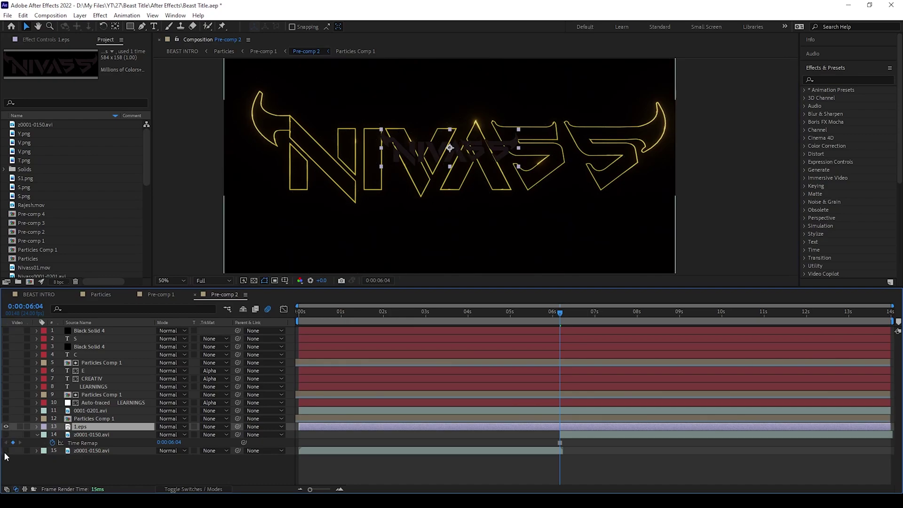
click(254, 280)
key(s)
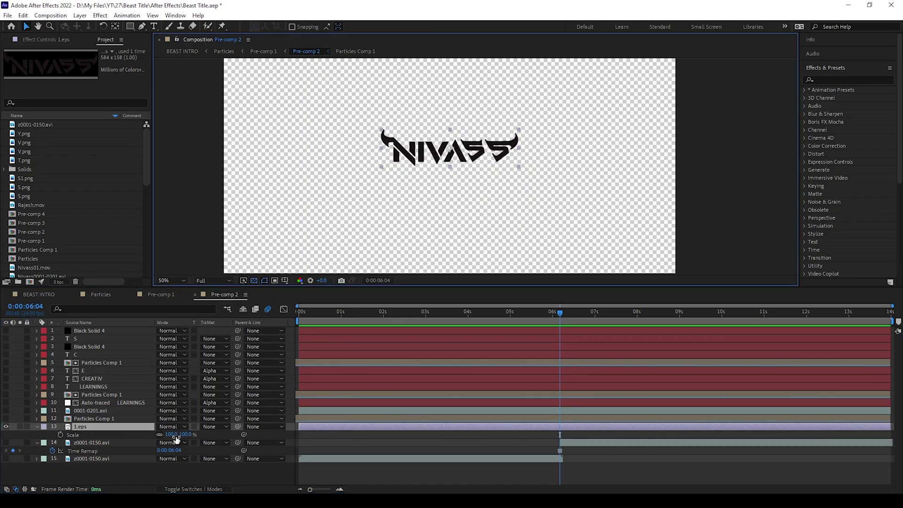
drag(170, 434, 253, 434)
click(5, 442)
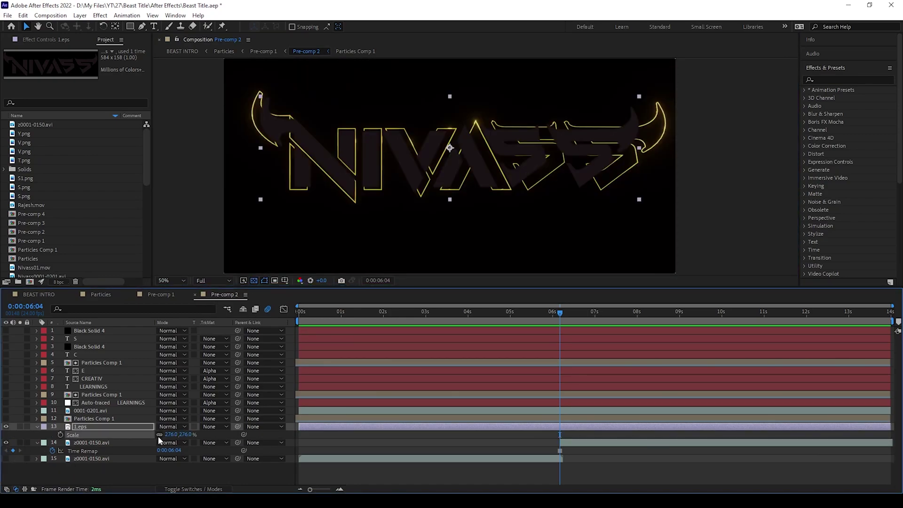
drag(172, 435, 189, 434)
Try Particles Comp 1 as an alpha matte for 1.eps, preview it and reset the layer to No Track Matte
click(222, 428)
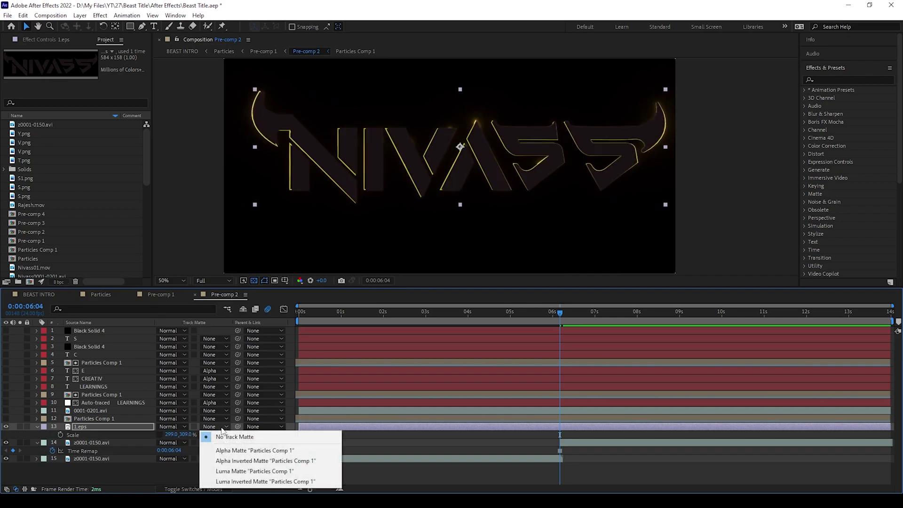
click(245, 450)
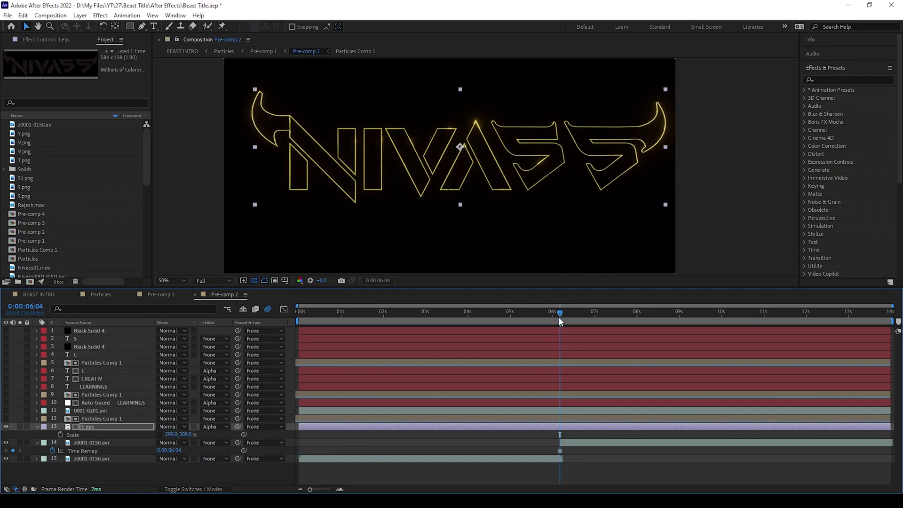
key(space)
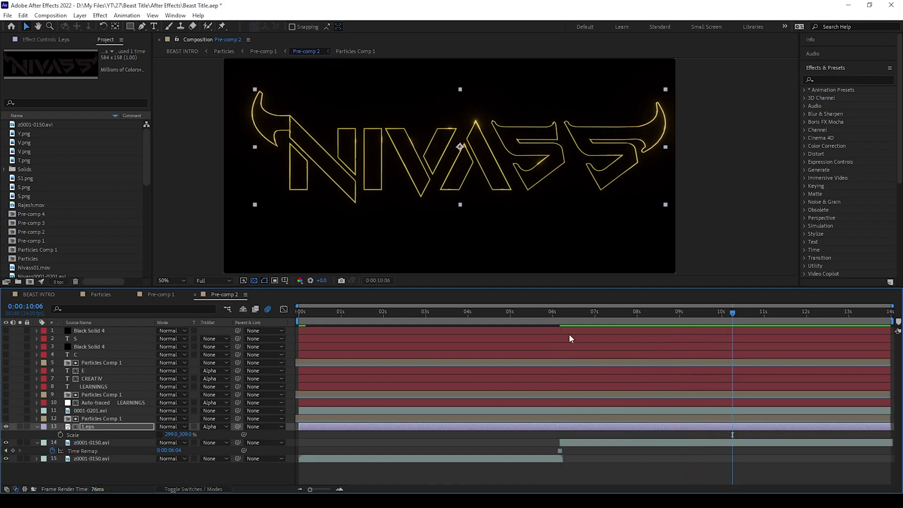
click(214, 427)
click(226, 434)
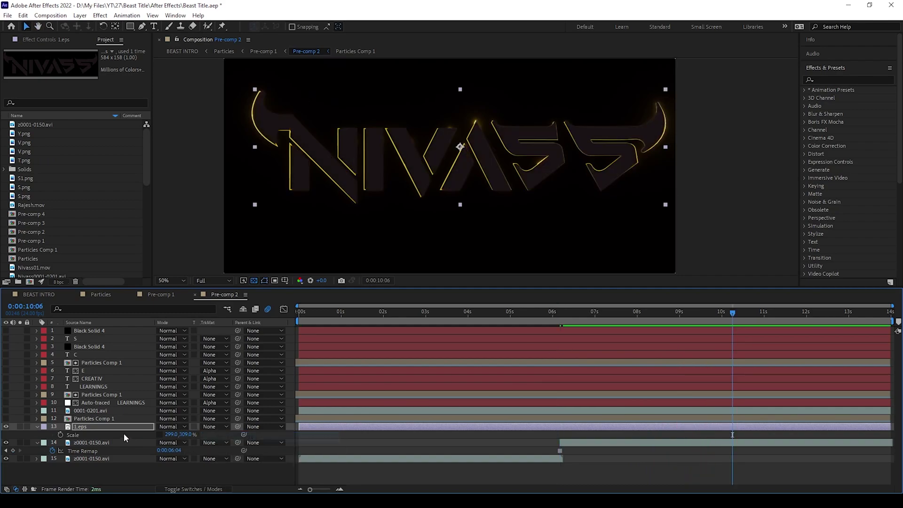
Apply the Fill effect to 1.eps, set its track matte to Alpha Matte Particles Comp 1 and preview from the start
click(834, 80)
text(fill)
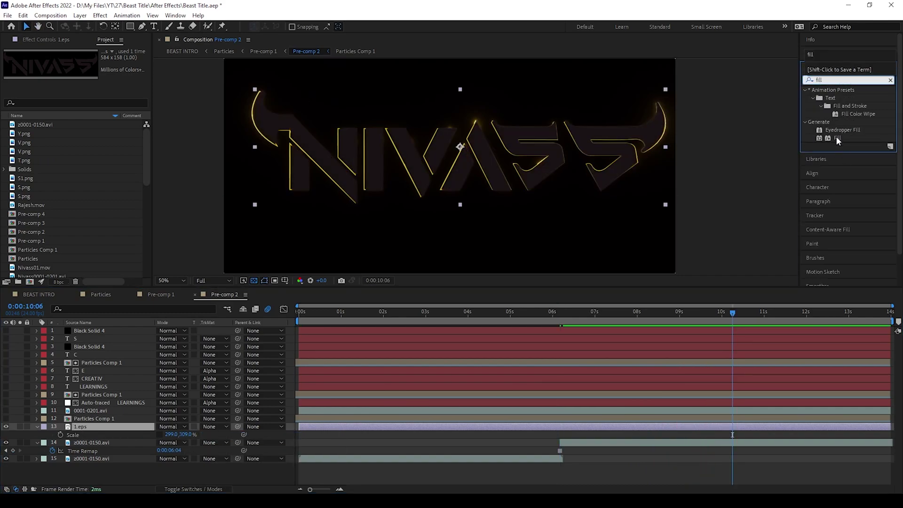
drag(838, 138, 96, 428)
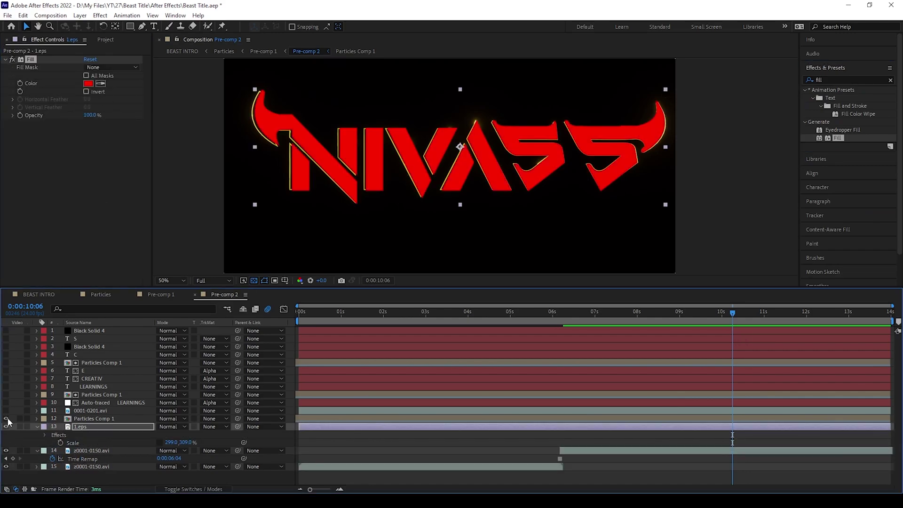
click(214, 427)
click(219, 448)
key(Home)
key(space)
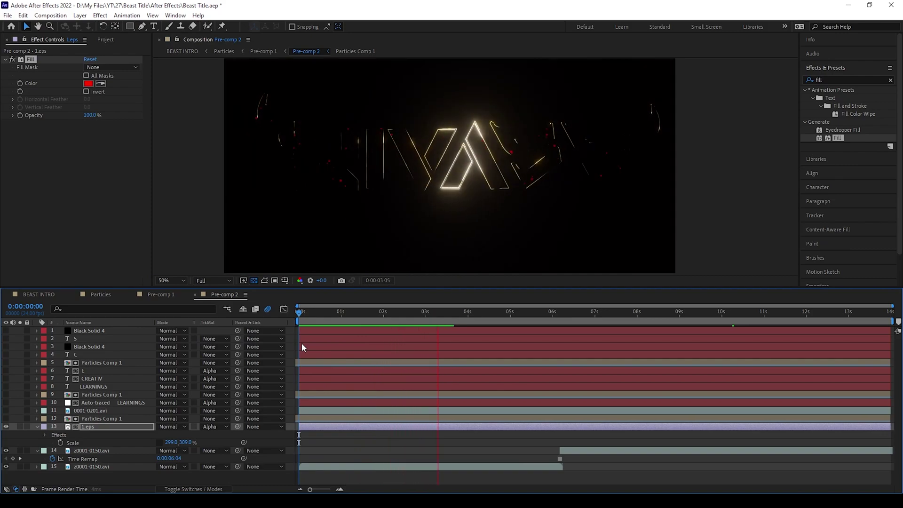
key(space)
Trim the start of the 1.eps layer to 0:00:06:04 and preview the composition from the beginning
drag(555, 312, 560, 312)
drag(300, 427, 534, 430)
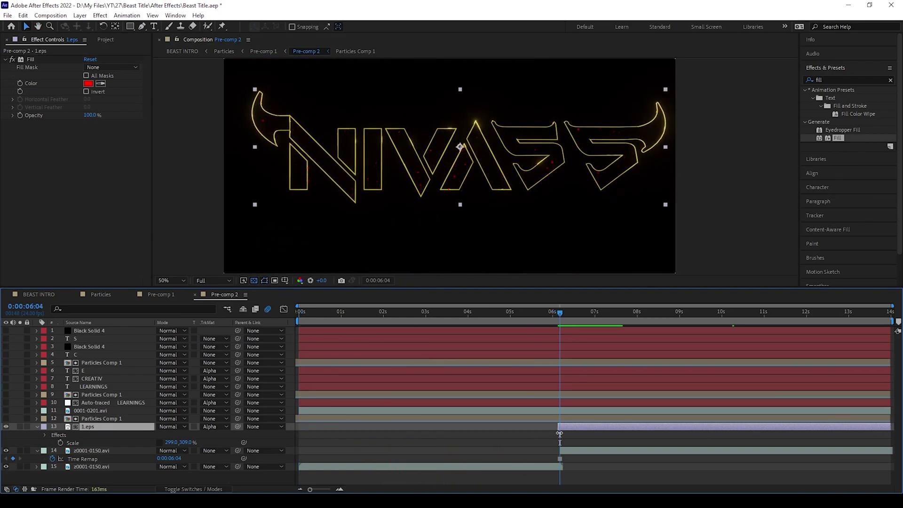
drag(505, 314, 256, 338)
key(space)
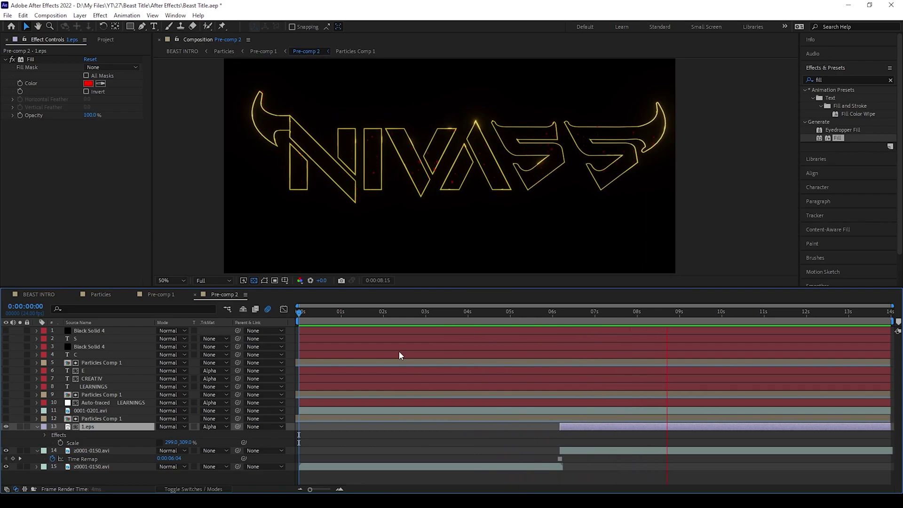
key(space)
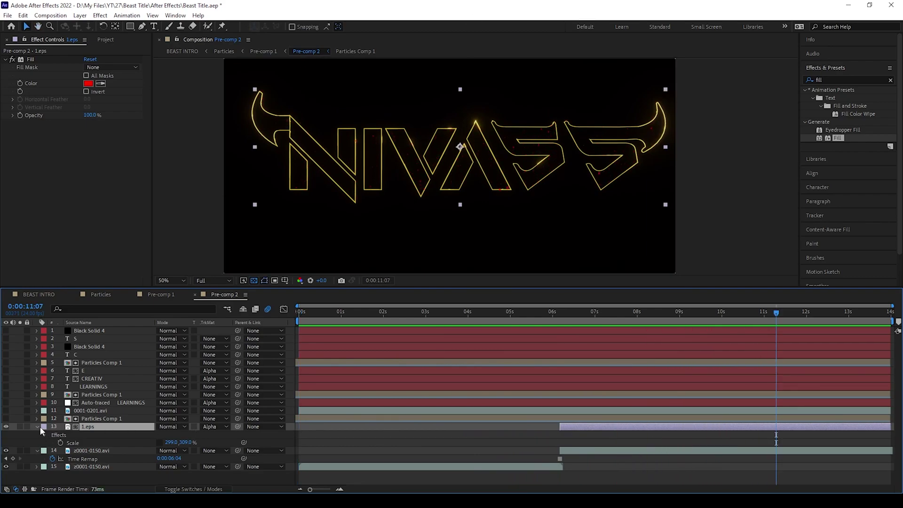
Collapse the open layer properties and change the Fill colour on 1.eps to white
click(38, 426)
click(37, 435)
click(88, 85)
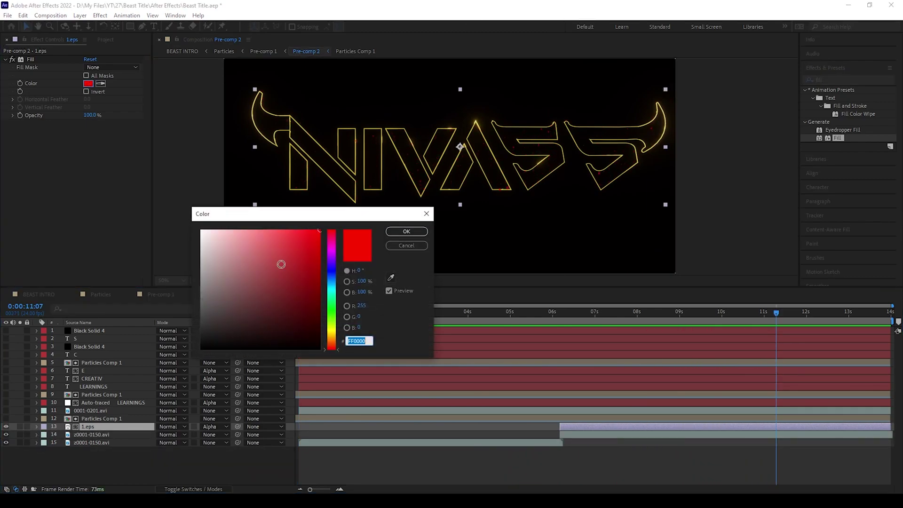
drag(276, 264, 186, 209)
click(407, 233)
click(247, 448)
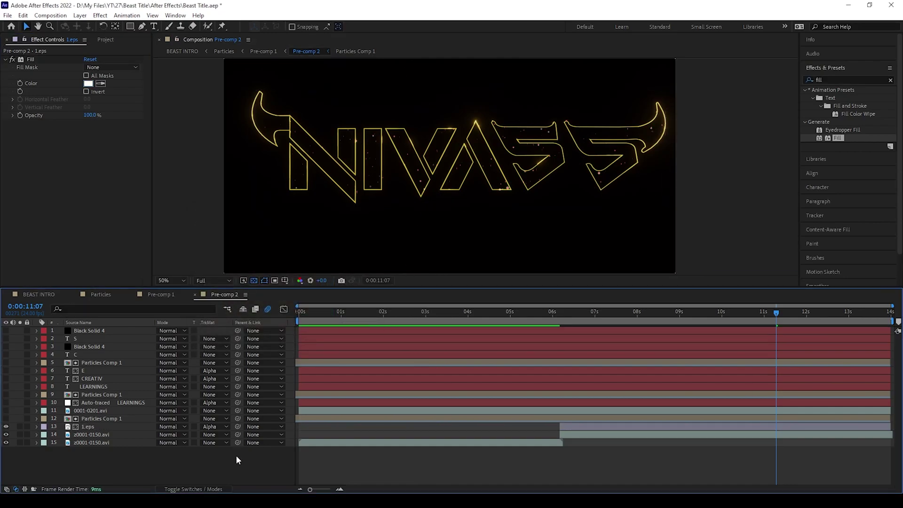
Duplicate the matte Particles Comp 1 and 1.eps layers, stack them as two particle-matted pairs and preview from the start
click(94, 419)
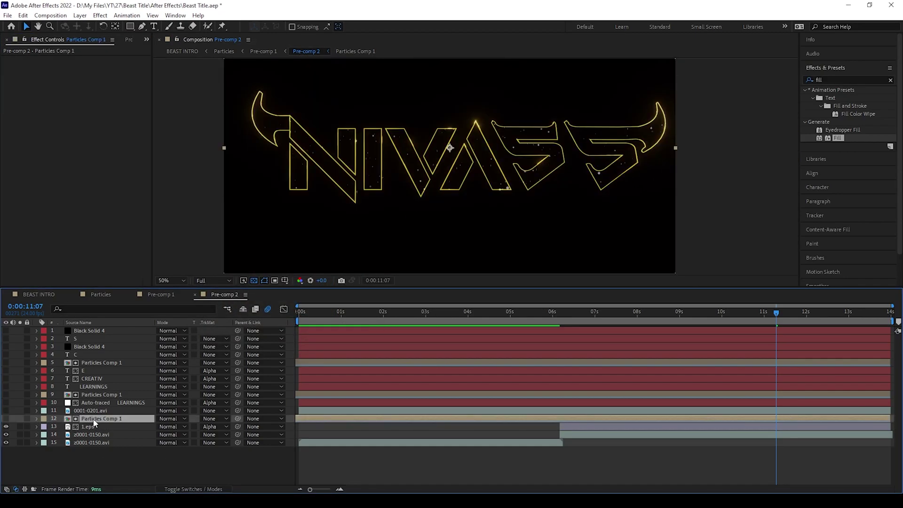
key(ctrl+d)
click(94, 436)
key(ctrl+d)
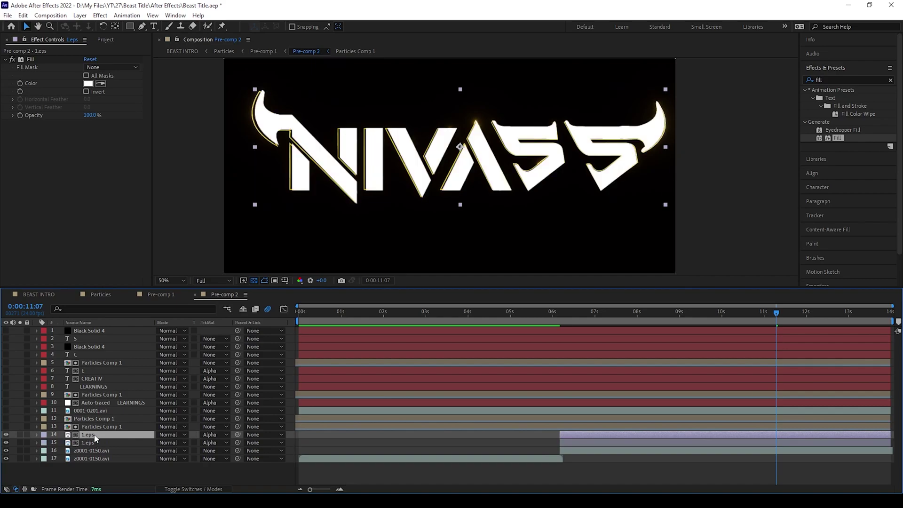
drag(94, 435, 102, 426)
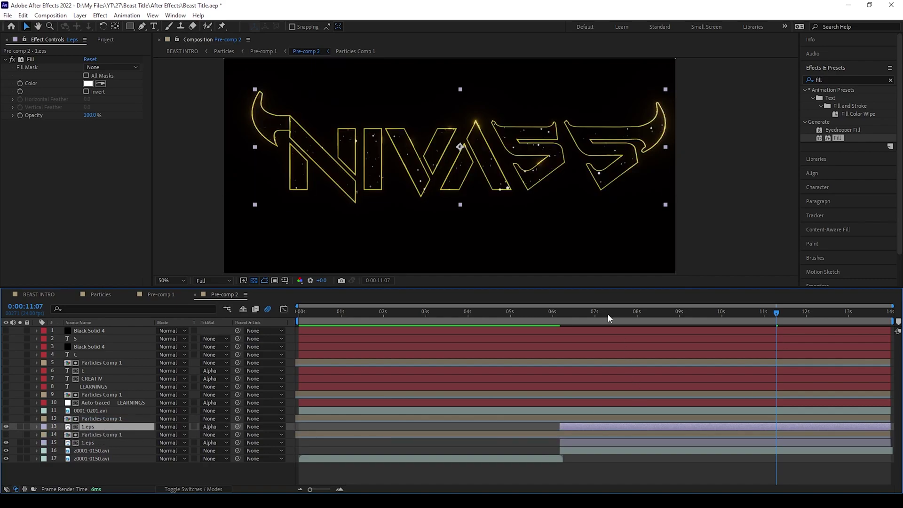
click(301, 312)
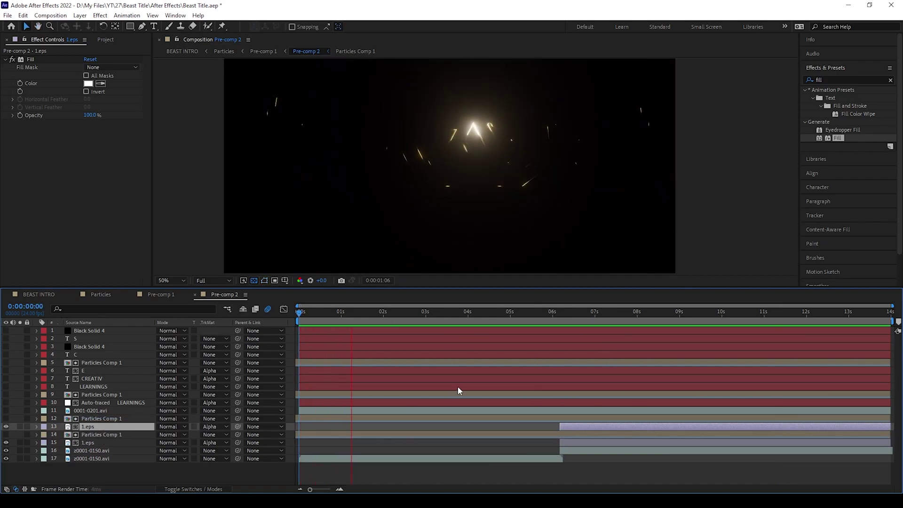